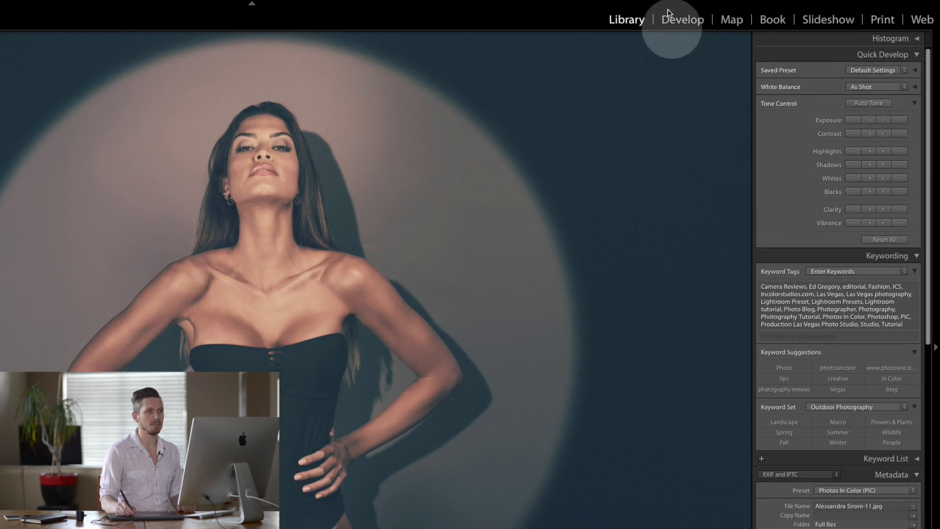
Switch the Metadata panel from EXIF and IPTC to the Default view and review its fields
scroll(932, 222, "down", 10)
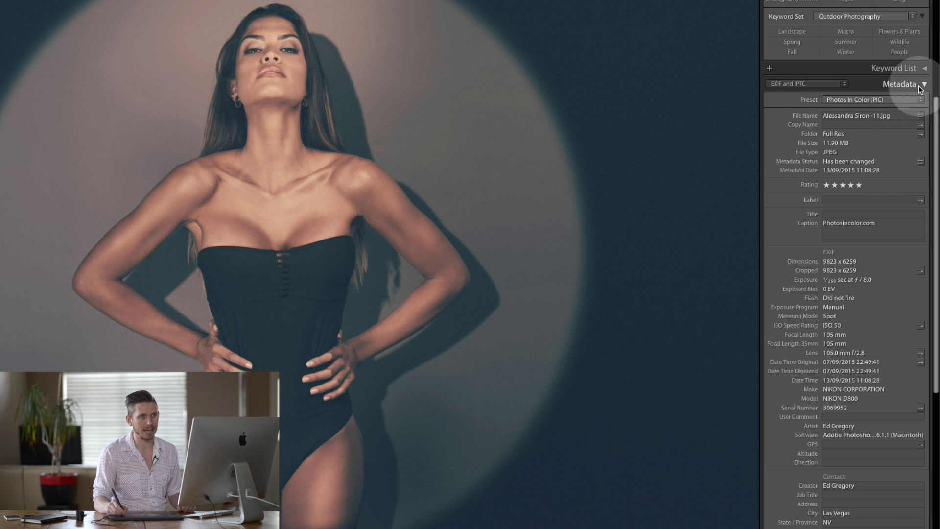
left_click(840, 84)
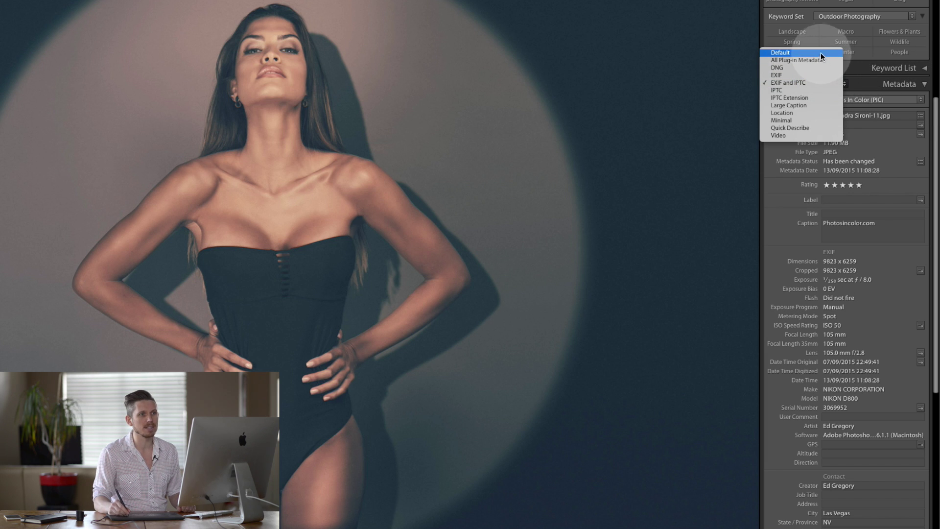
left_click(783, 53)
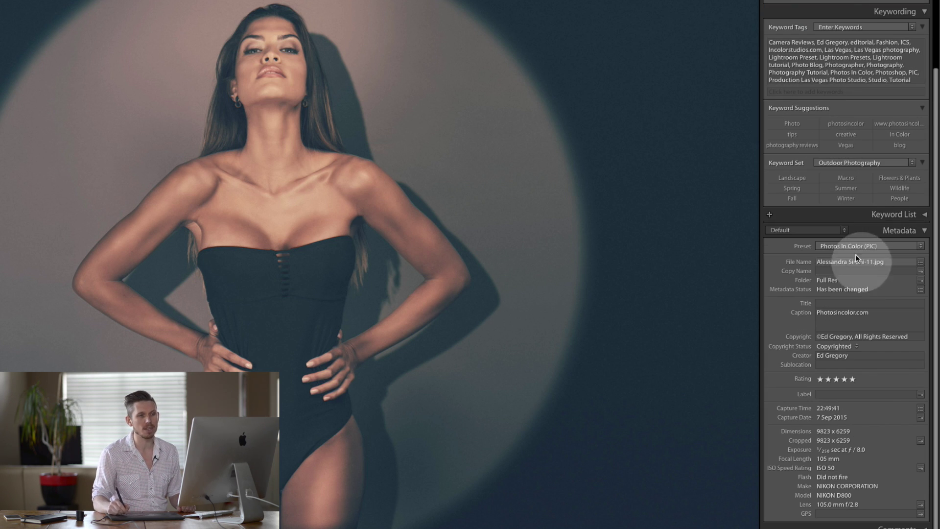
scroll(936, 71, "up", 5)
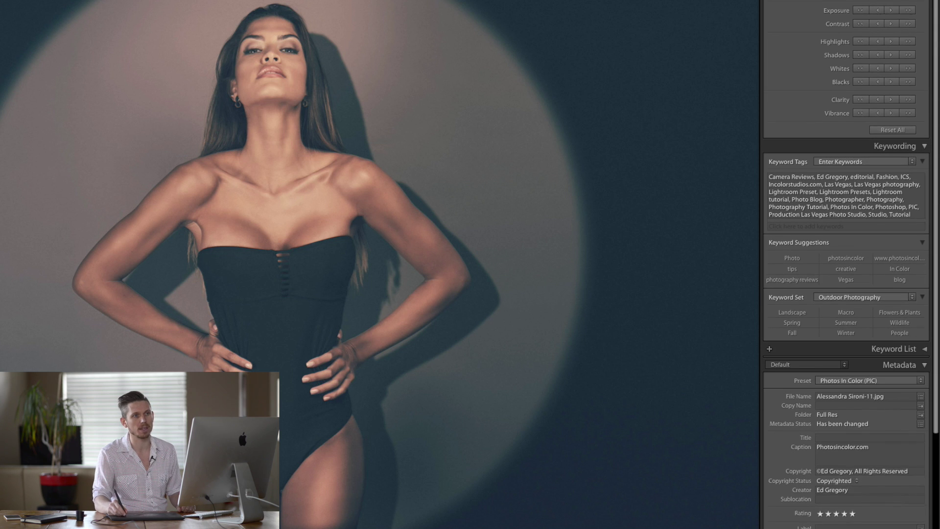
scroll(924, 4, "down", 5)
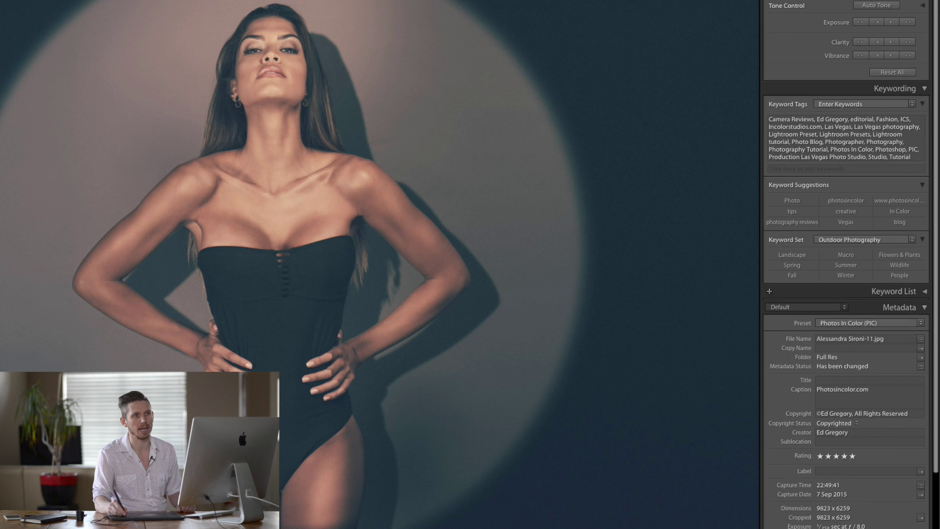
scroll(927, 3, "up", 3)
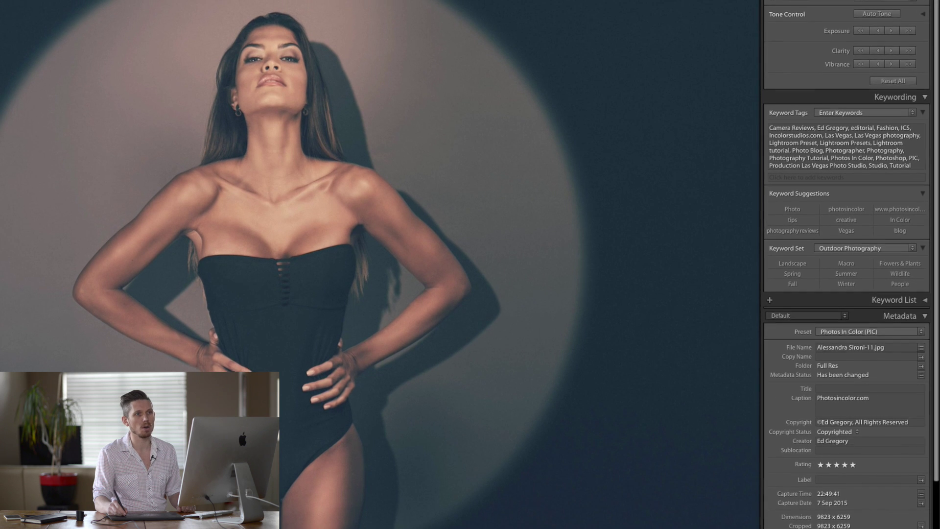
scroll(927, 3, "down", 2)
scroll(927, 2, "down", 5)
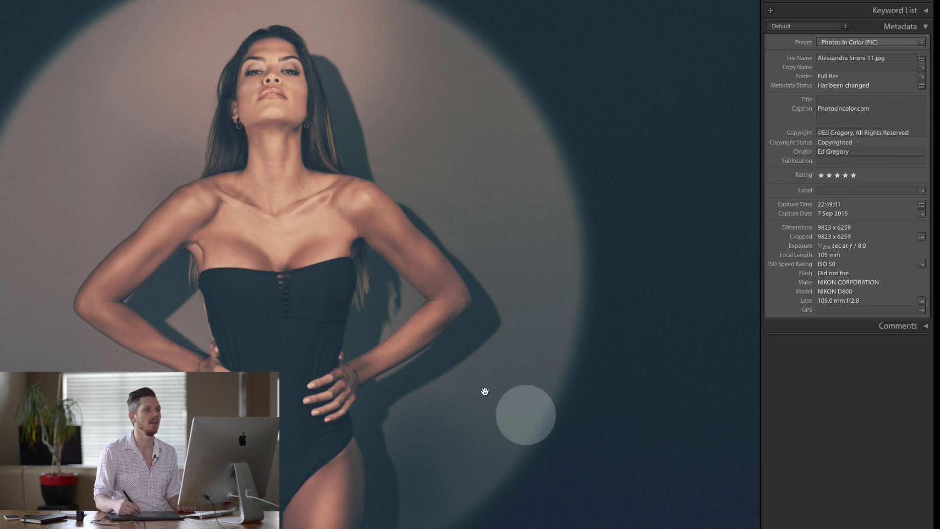
Enter '©yourname' as the photo's copyright notice and move on to the creator field
left_click(843, 134)
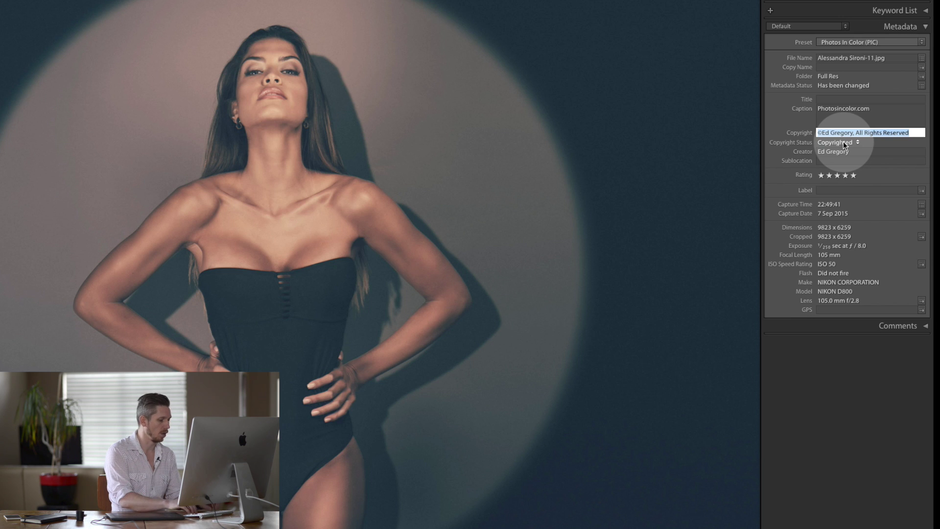
type("©")
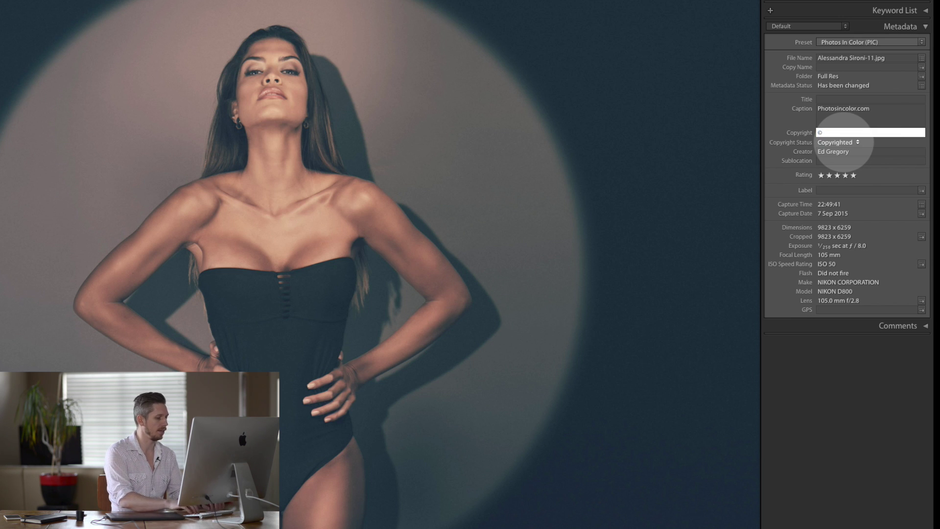
type("yourname")
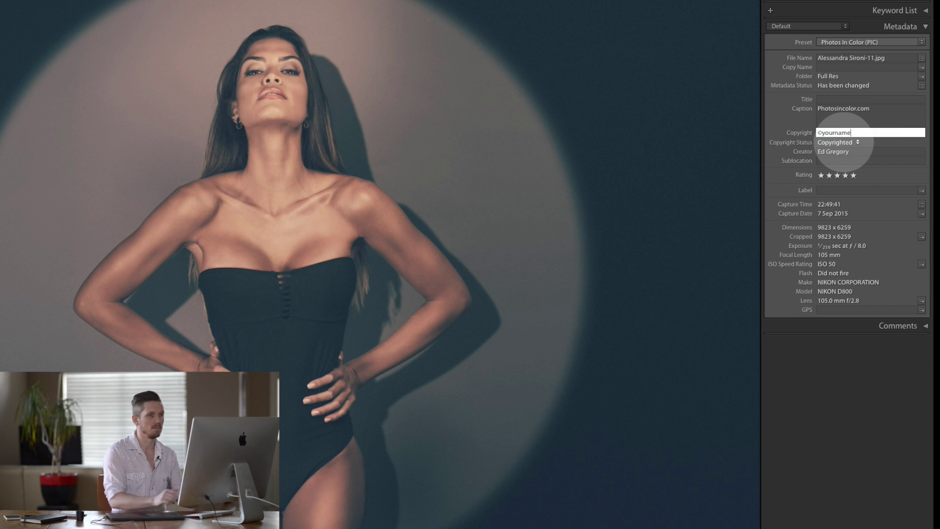
left_click(819, 151)
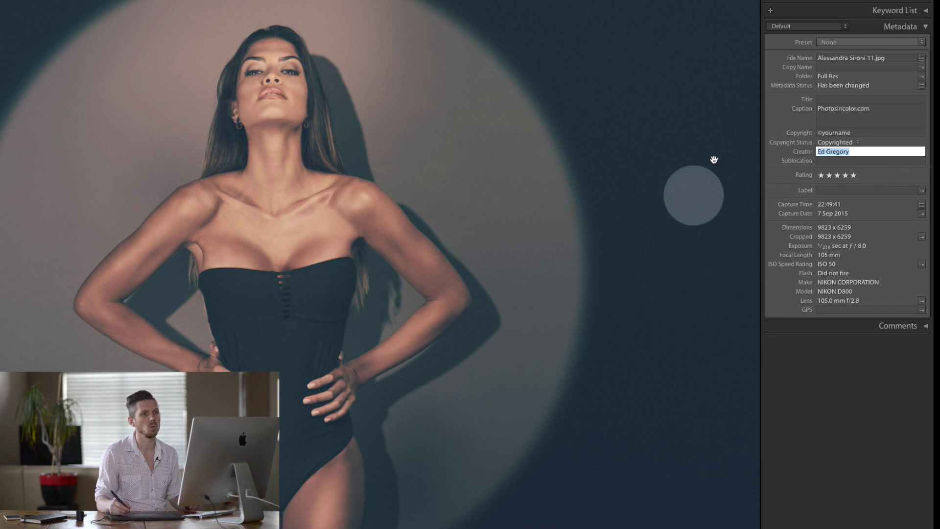
Apply the ICS Client metadata preset, then Photos In Color (PIC), and open the preset editor
left_click(923, 43)
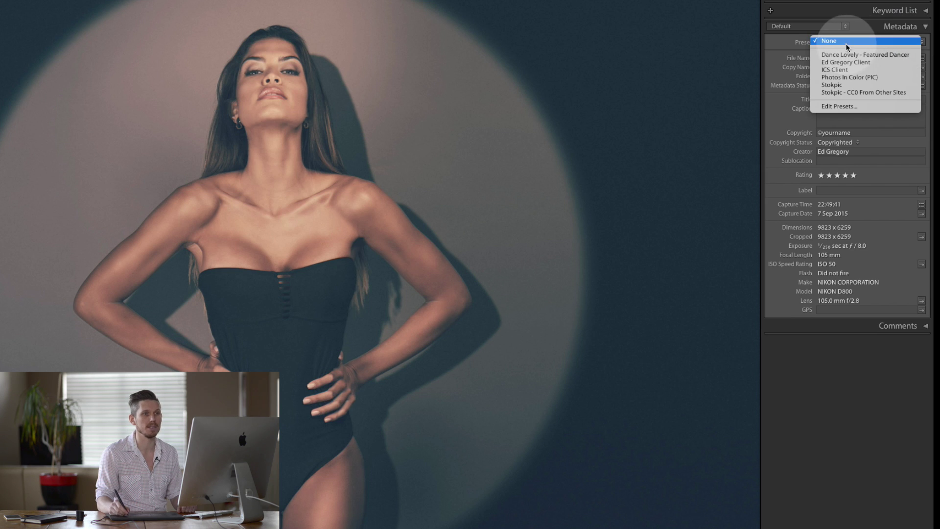
left_click(839, 71)
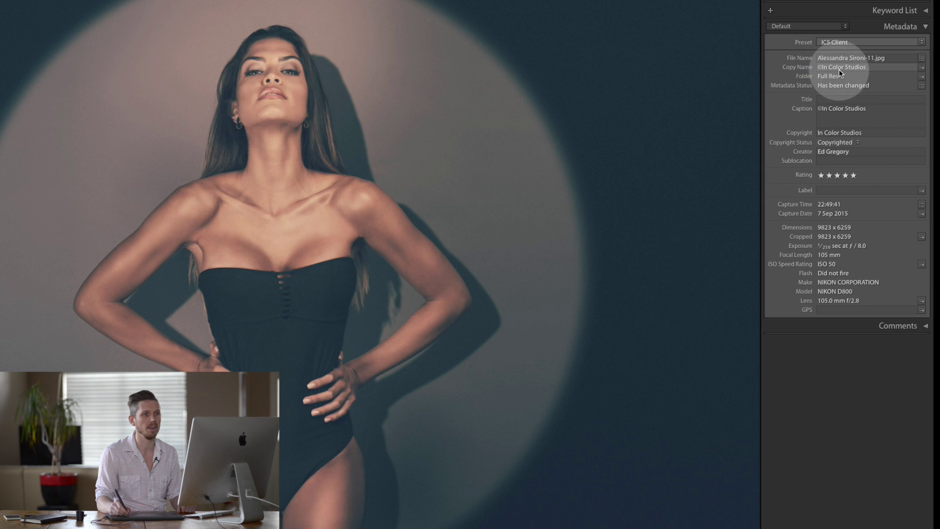
left_click(843, 43)
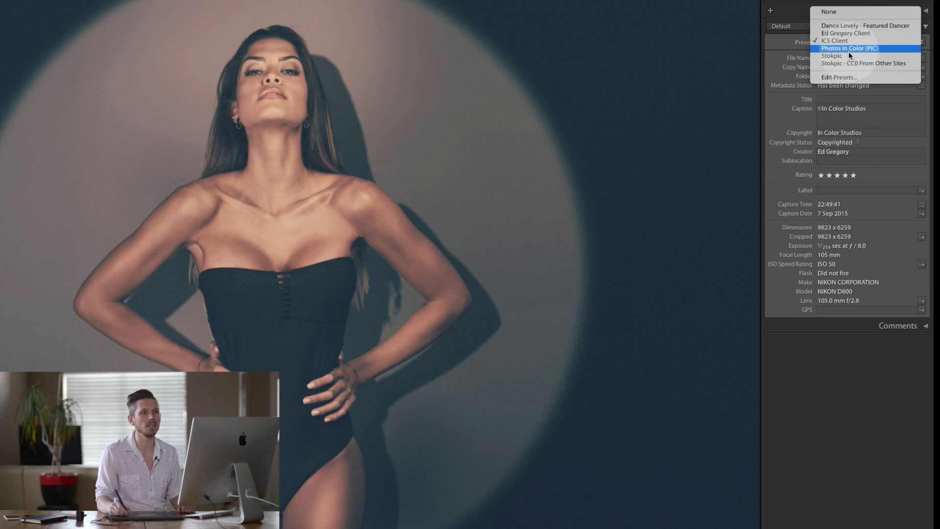
left_click(856, 49)
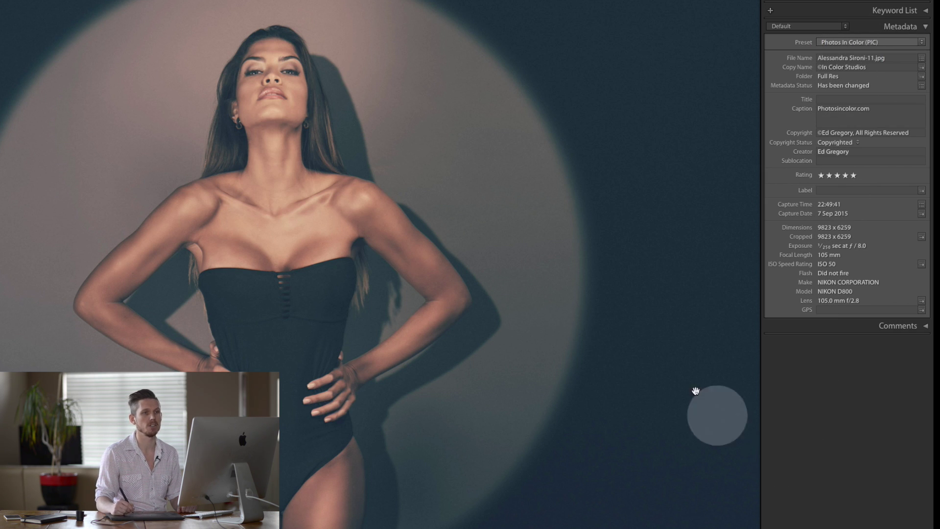
left_click(919, 42)
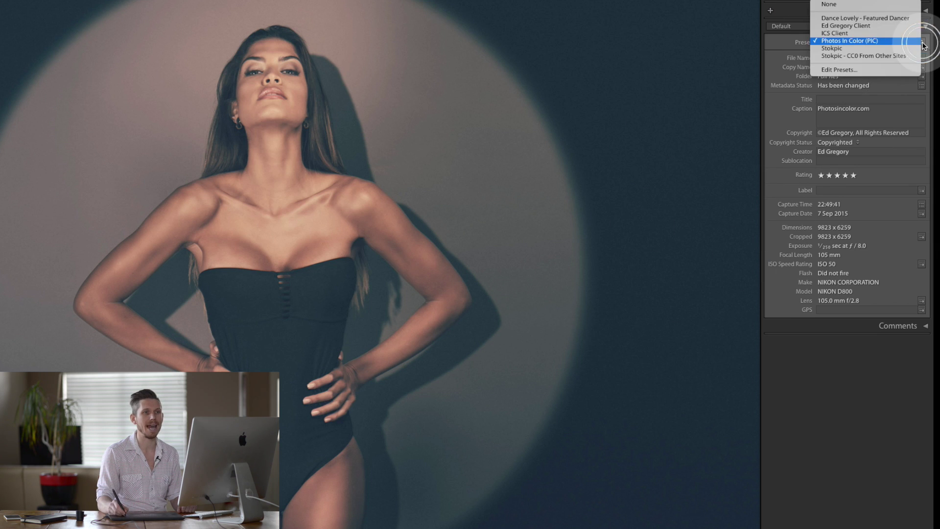
left_click(884, 69)
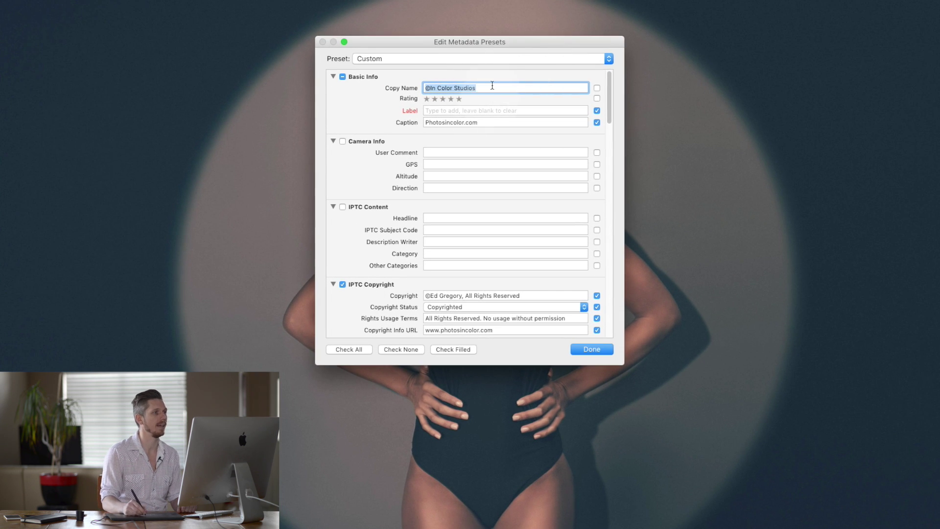
Load the Photos In Color (PIC) preset for editing and select the © symbol in its copyright text
left_click(490, 59)
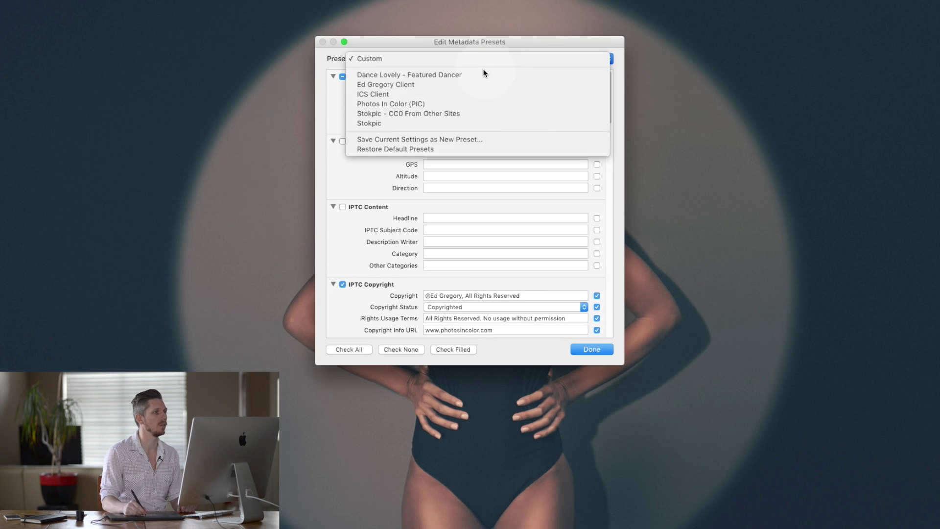
left_click(475, 103)
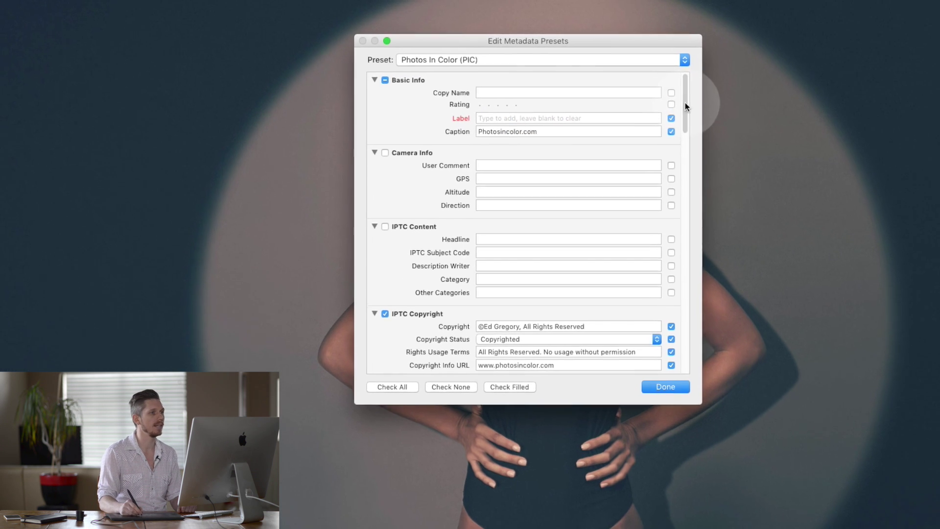
scroll(606, 121, "down", 5)
scroll(744, 132, "down", 4)
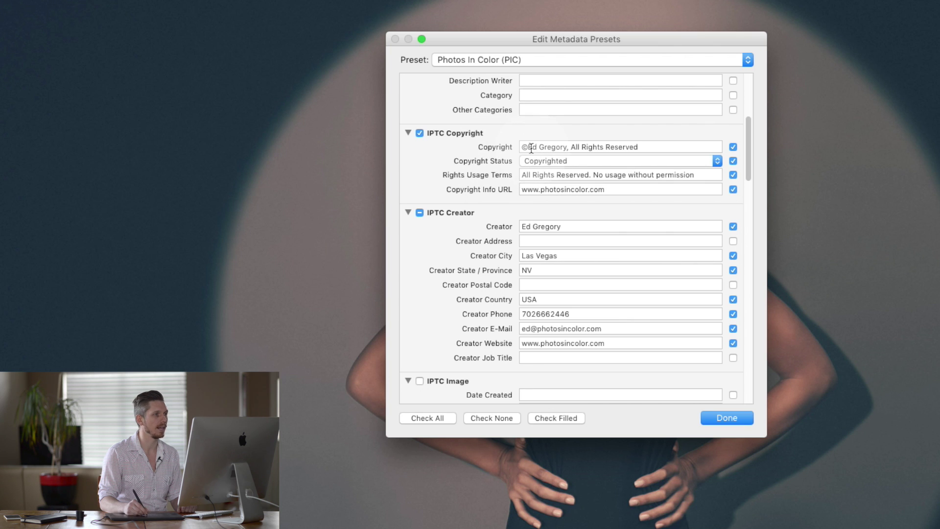
left_click(527, 147)
left_click(528, 146)
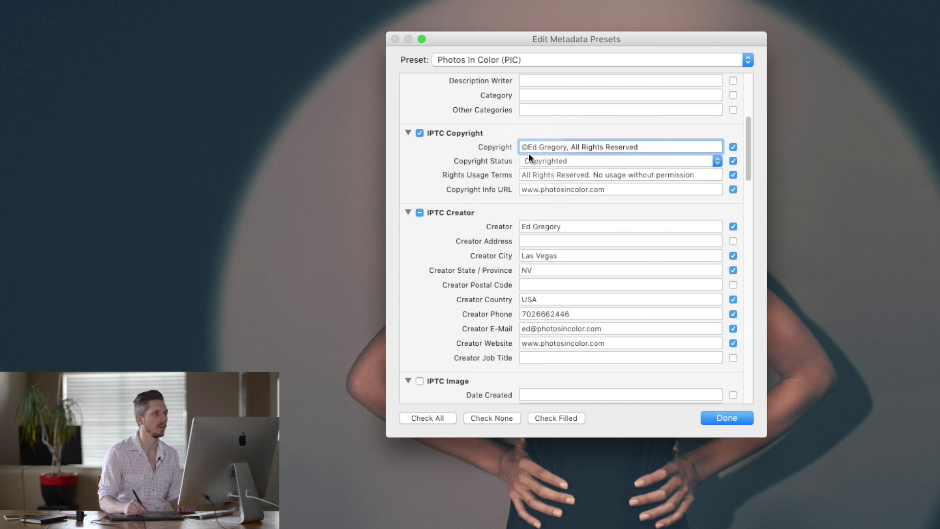
left_click_drag(528, 148, 522, 147)
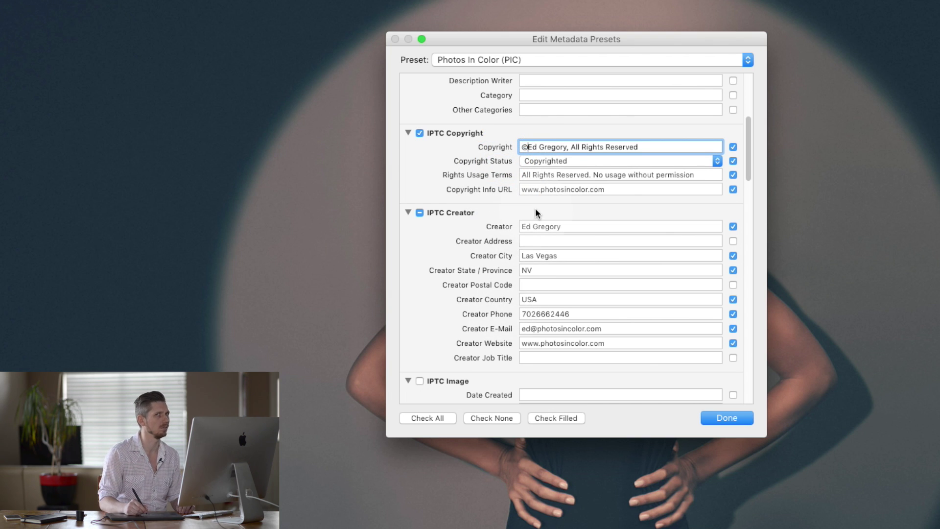
left_click(416, 294)
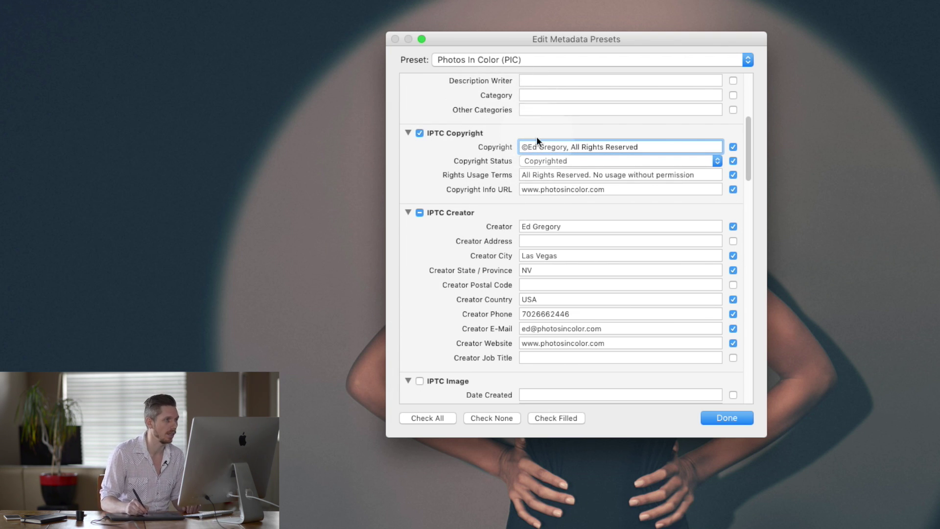
left_click(754, 156)
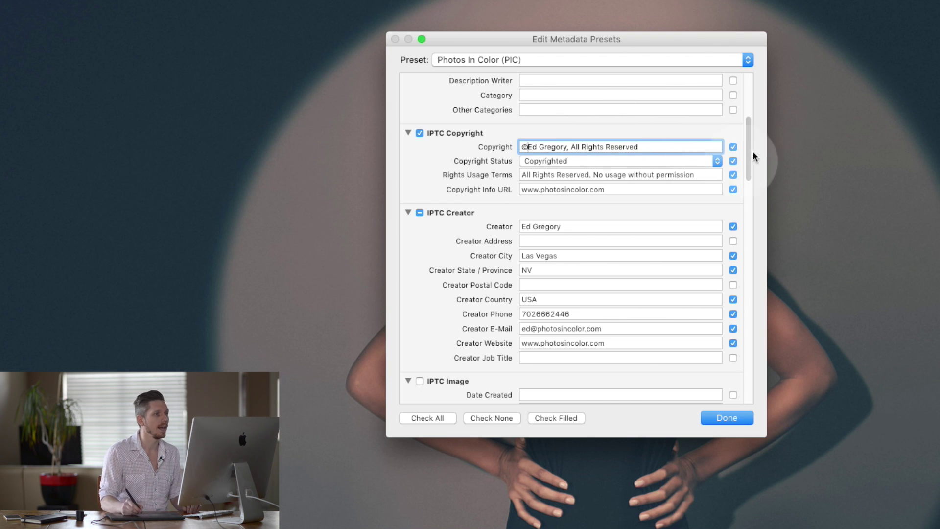
left_click(717, 160)
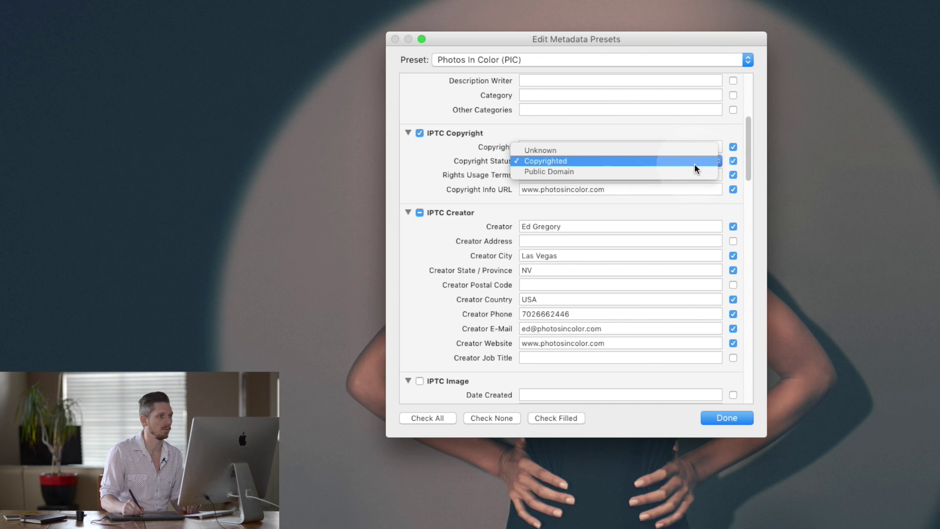
left_click(698, 160)
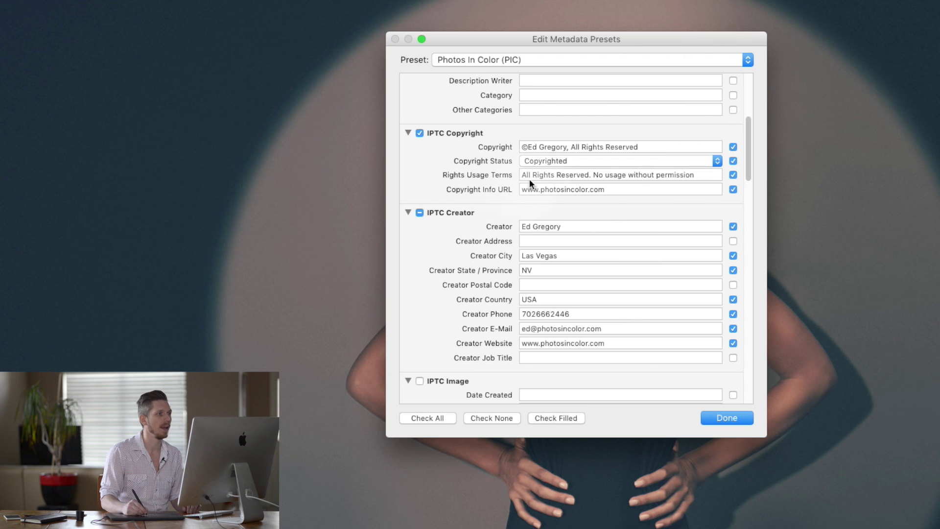
left_click(524, 174)
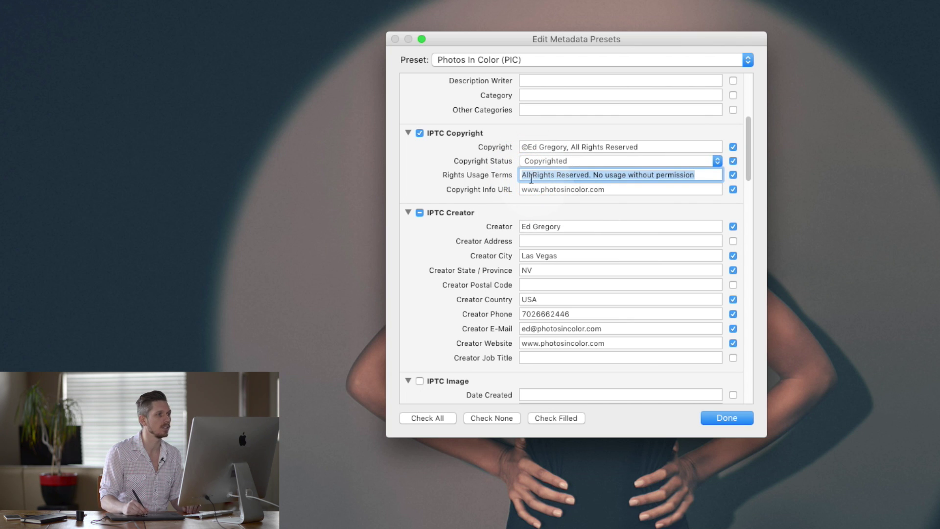
left_click(637, 158)
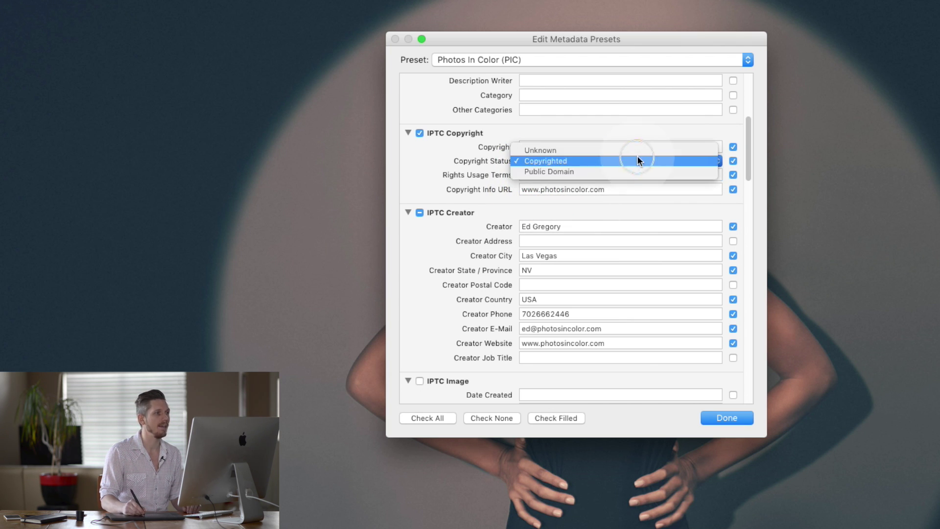
left_click(598, 163)
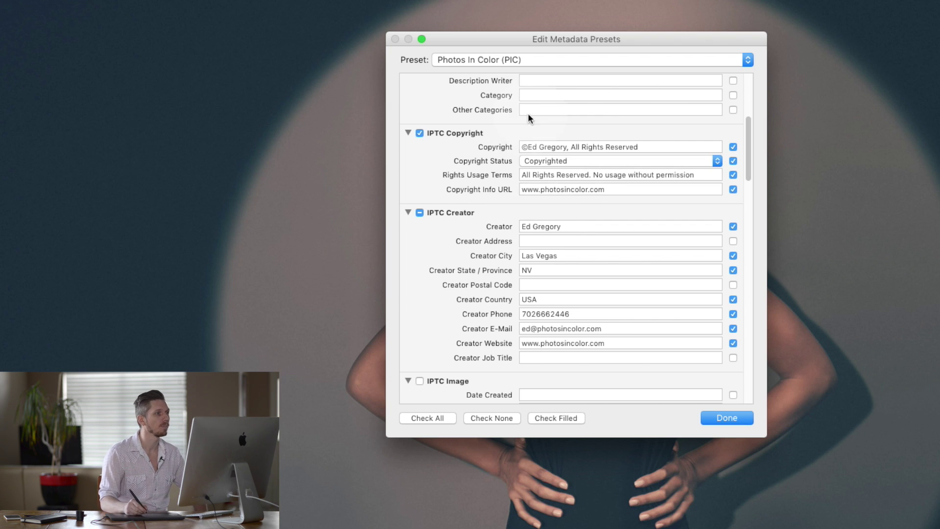
left_click(547, 188)
left_click(609, 189)
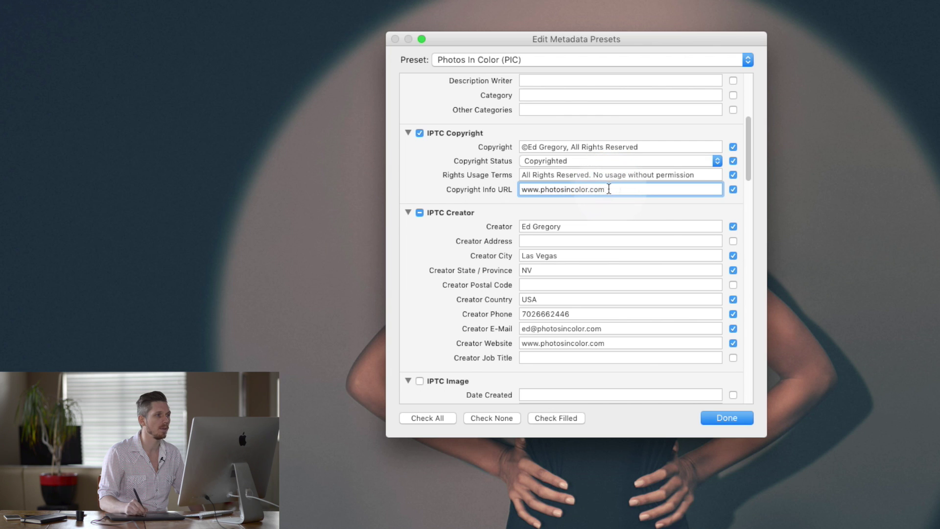
left_click_drag(609, 189, 515, 191)
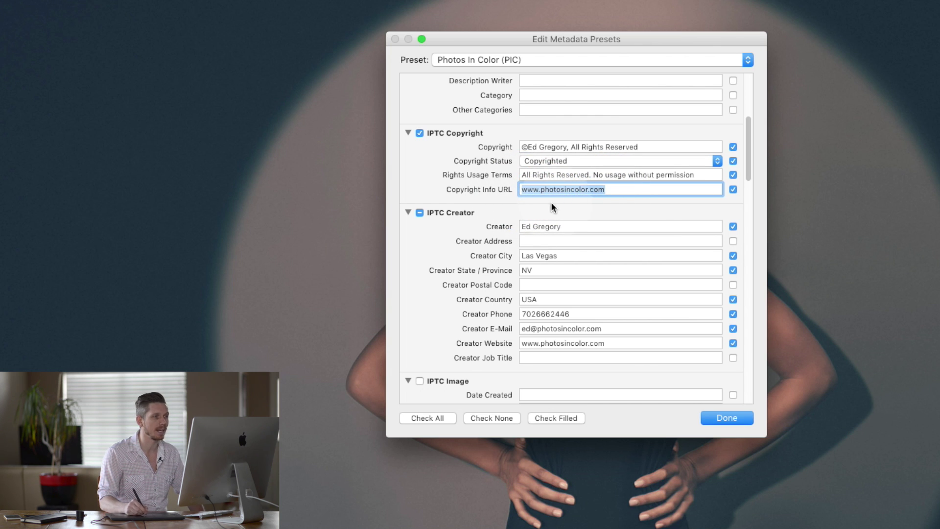
left_click(579, 190)
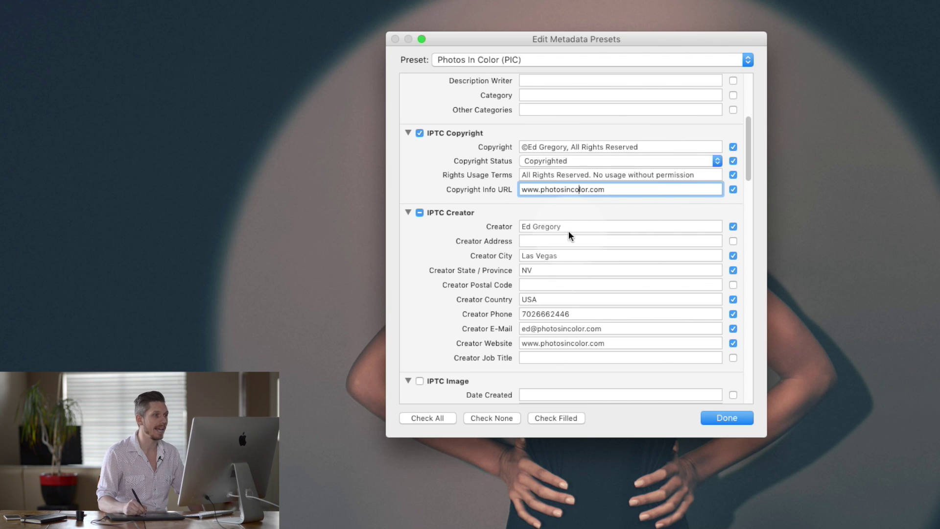
Review the preset's creator phone, e-mail and website values, then the caption text
double_click(544, 314)
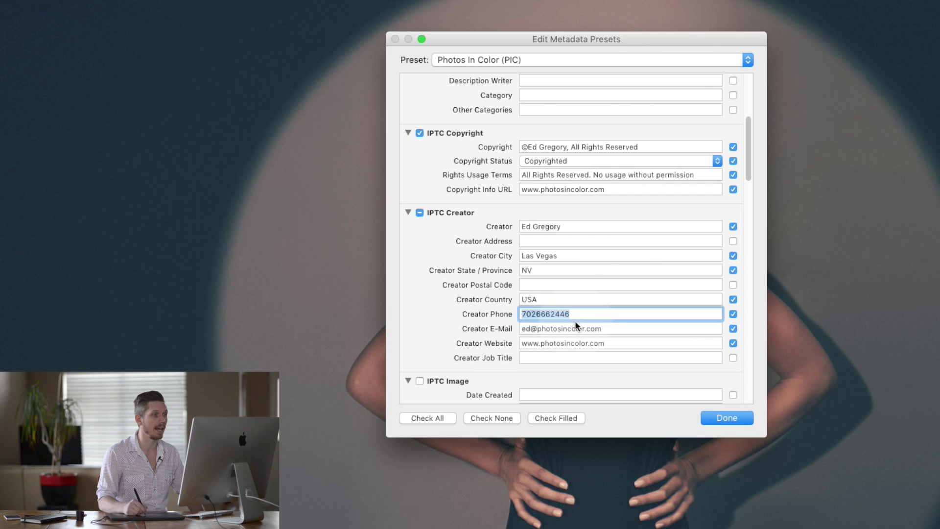
key("Tab")
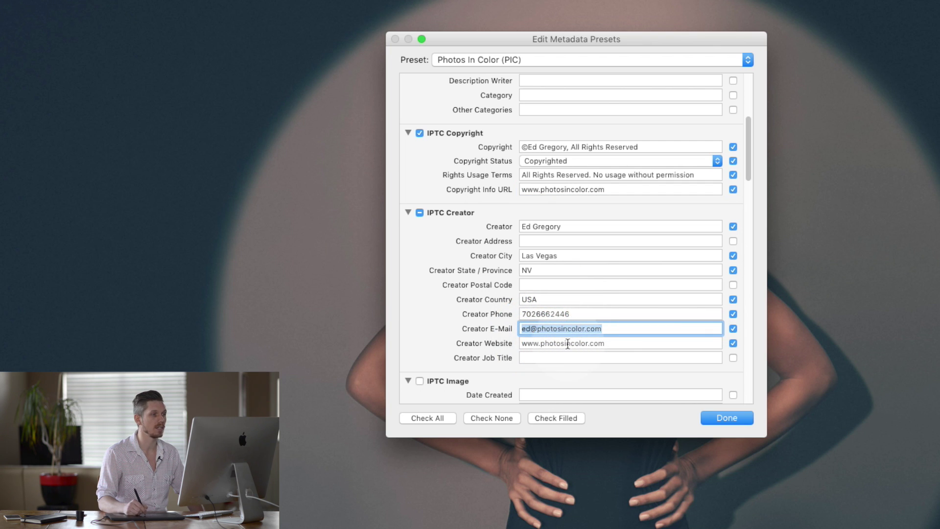
key("Tab")
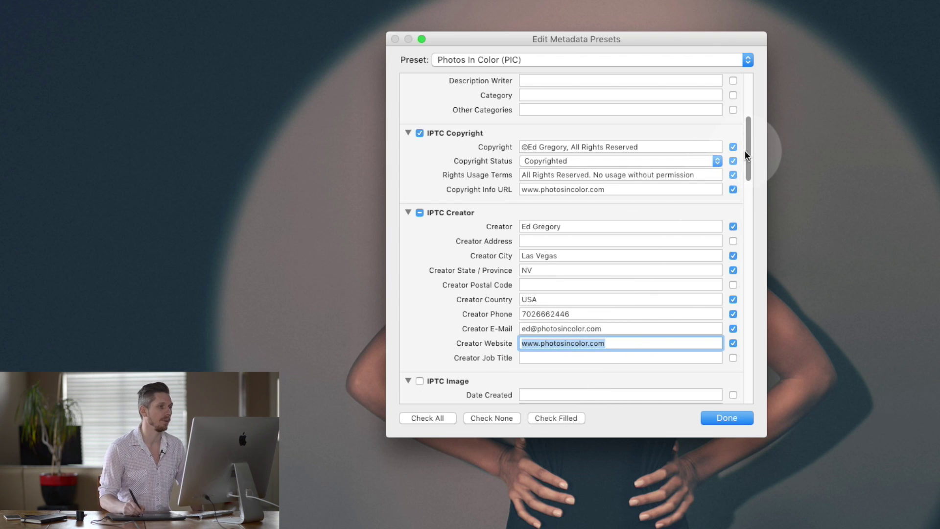
left_click_drag(745, 151, 759, 21)
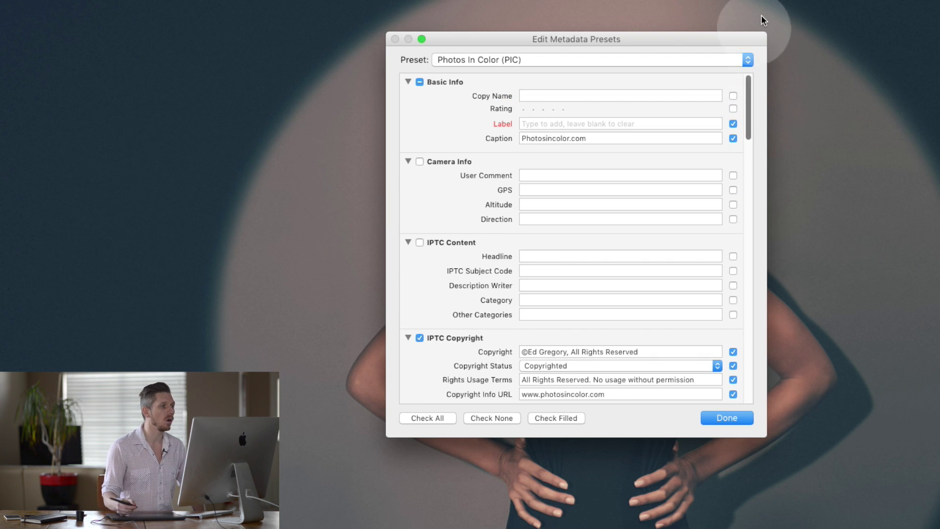
left_click(526, 139)
left_click(593, 142)
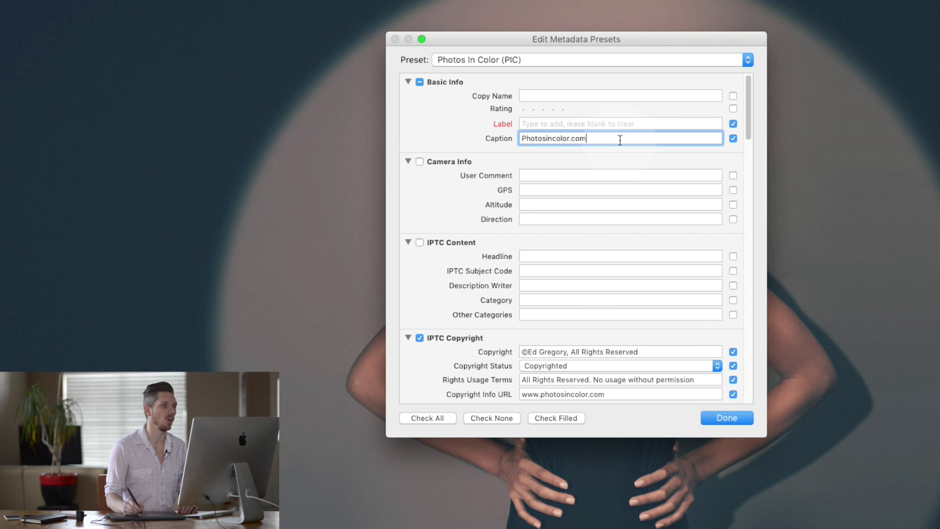
Check the preset's keywords list and close the editor with Done
left_click_drag(745, 103, 762, 415)
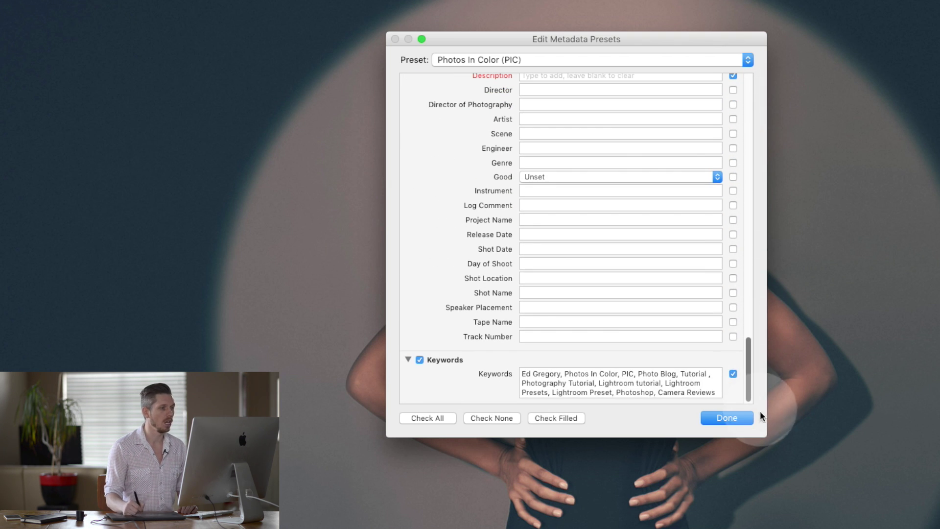
left_click(567, 383)
left_click(570, 380)
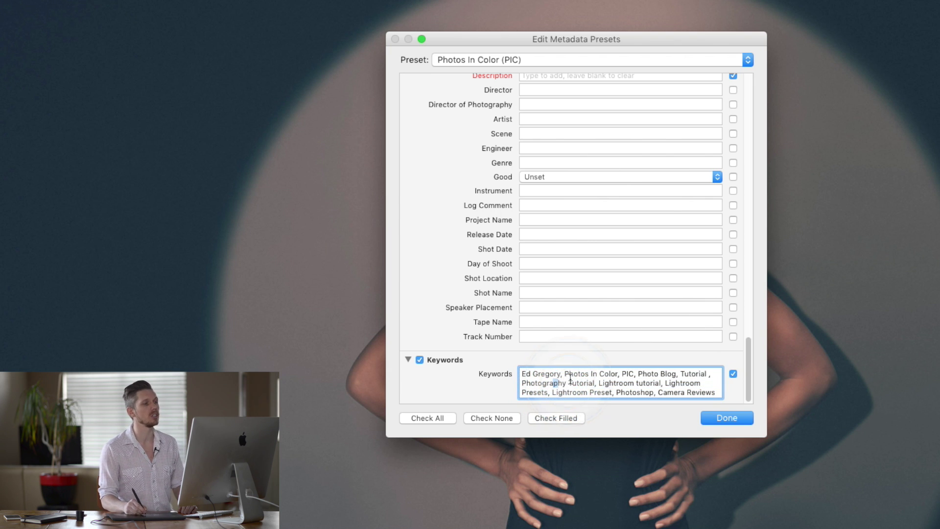
left_click(740, 421)
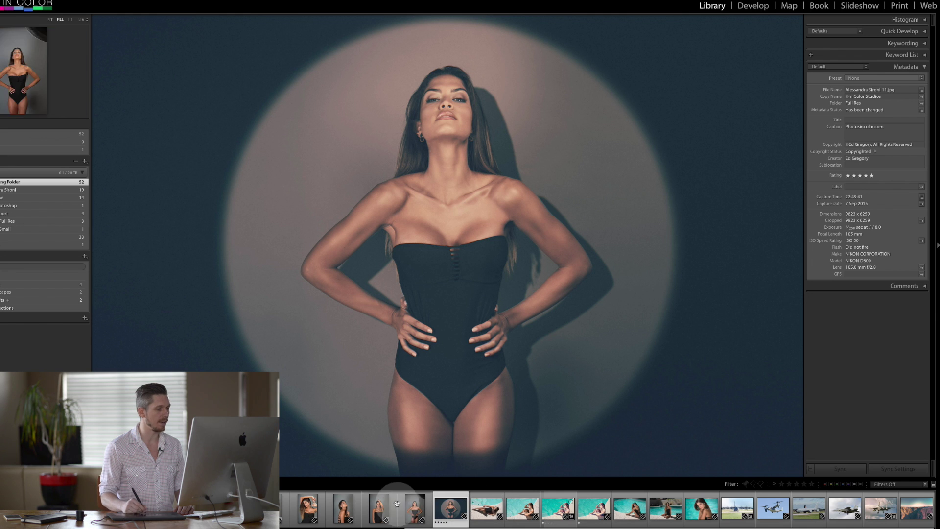
Apply the Photos In Color (PIC) preset to the studio portrait, then return to the spotlight photo
left_click(380, 507)
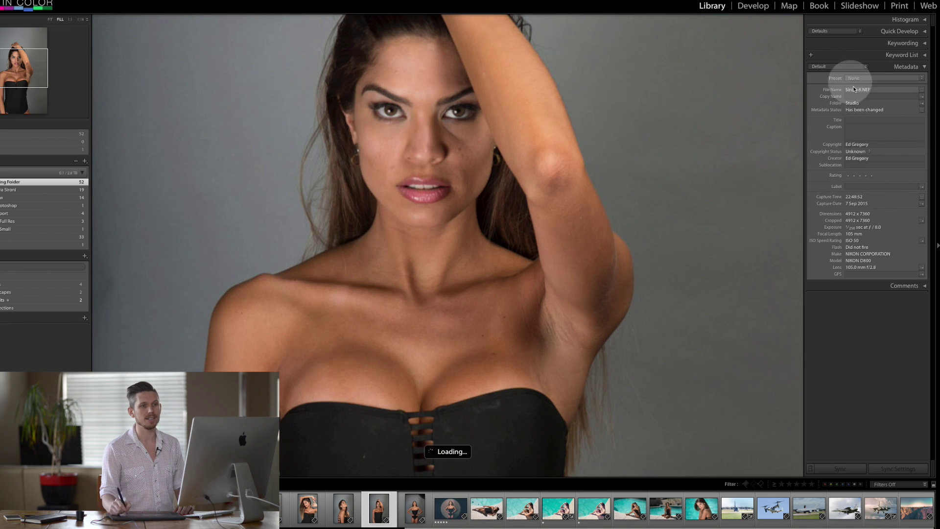
left_click(921, 79)
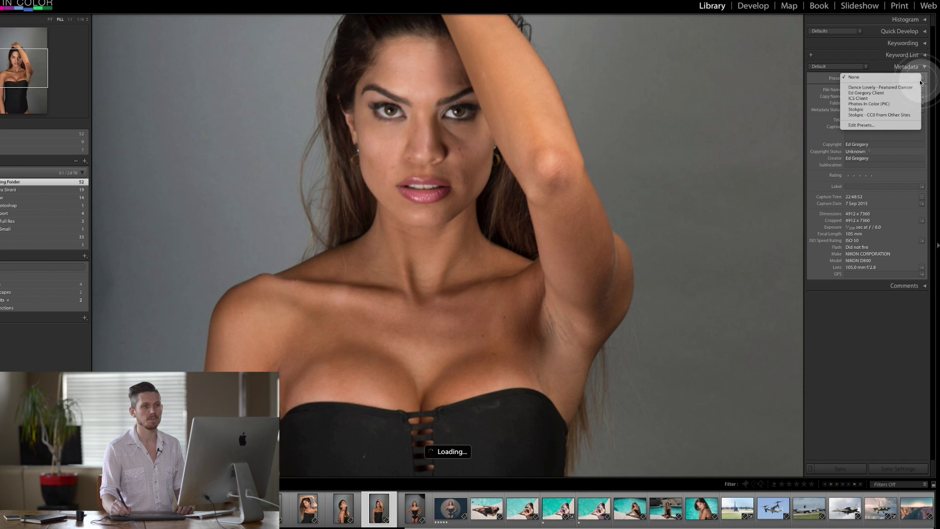
left_click(870, 105)
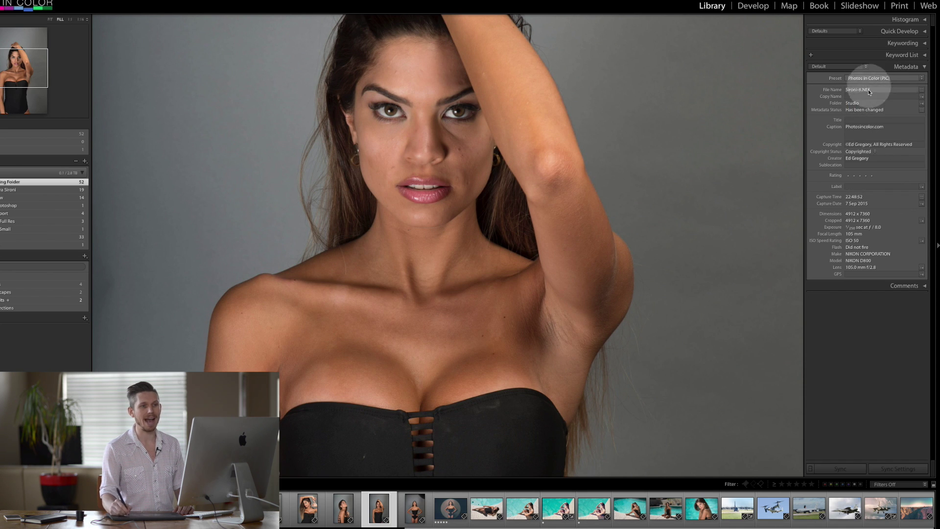
left_click(452, 517)
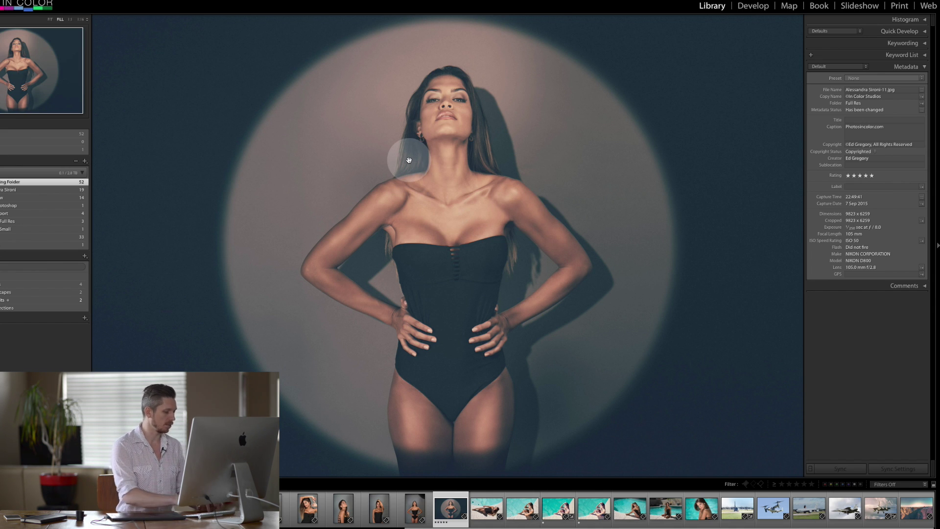
key("super+shift+e")
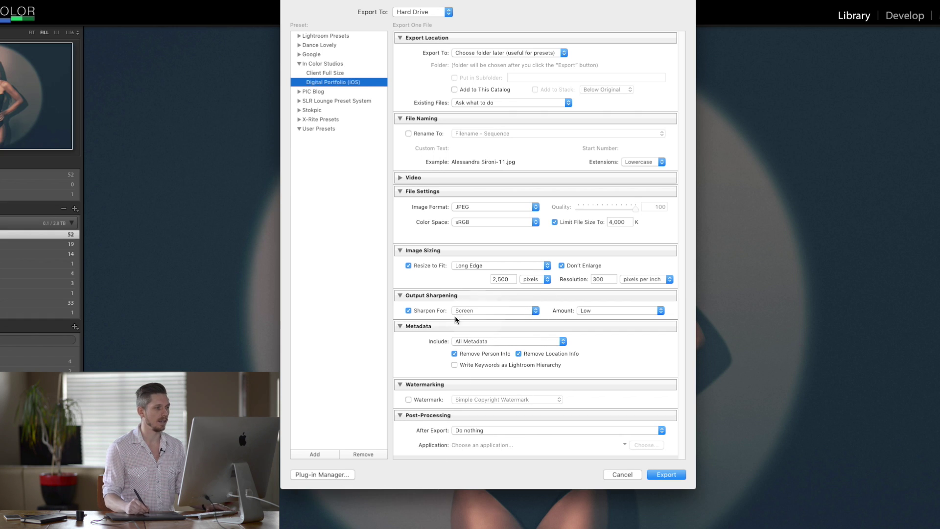
Set the export to include All Metadata and export the photo to the Desktop
left_click(482, 341)
left_click(492, 322)
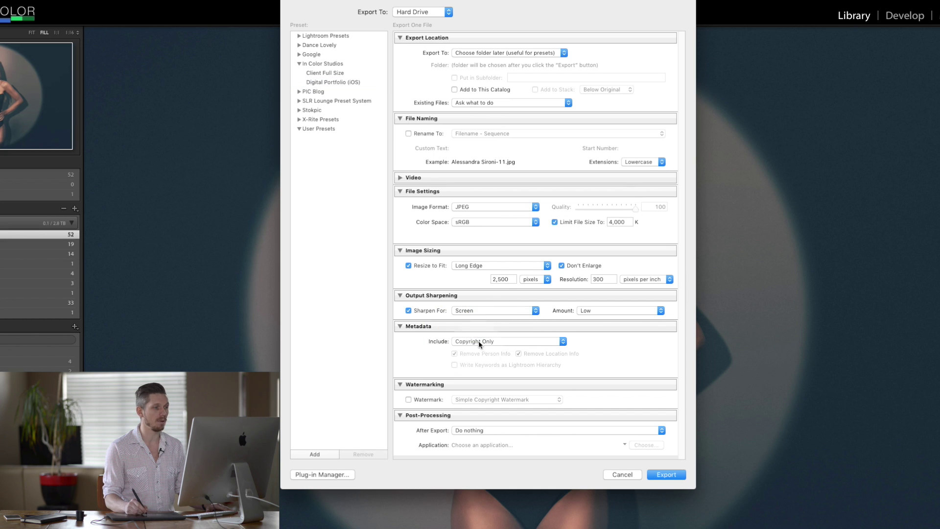
left_click(478, 343)
left_click(481, 363)
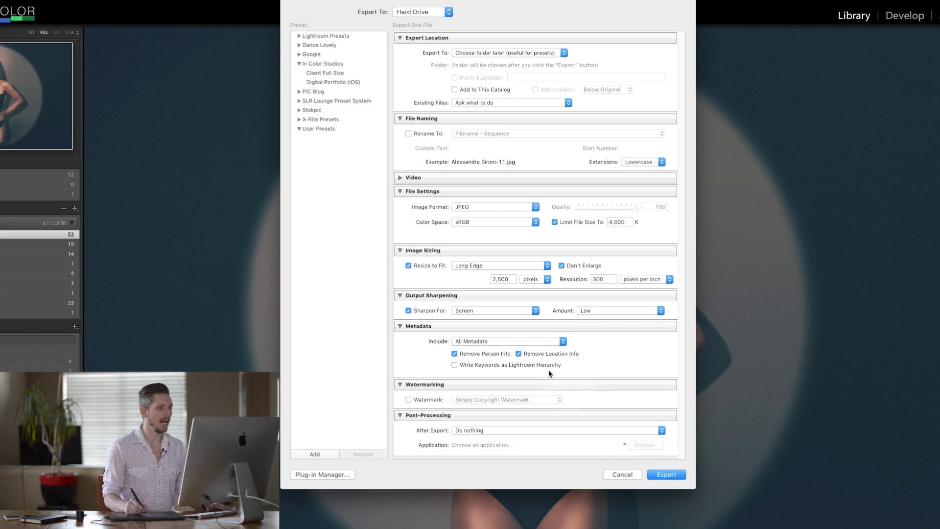
left_click(667, 475)
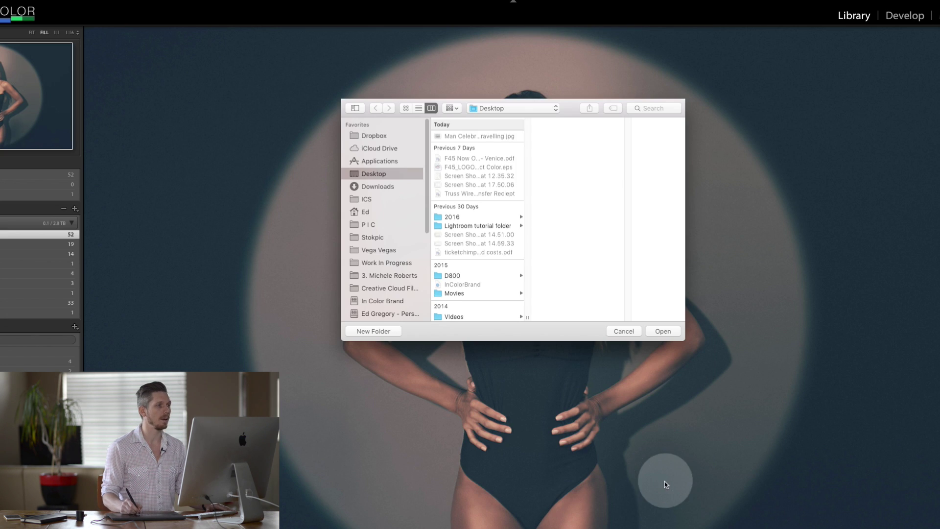
left_click(663, 331)
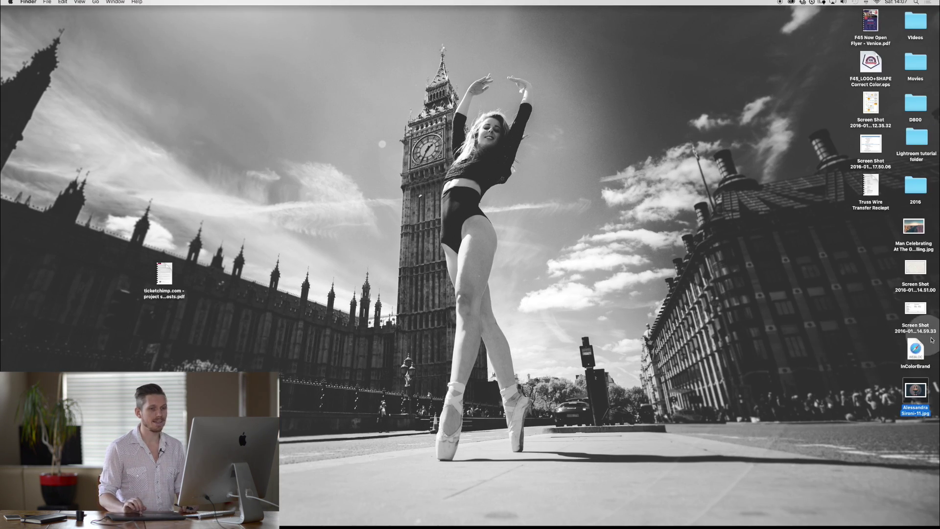
Drag the exported JPEG from the desktop onto metapicz's drop area in Safari to read its metadata
left_click(923, 394)
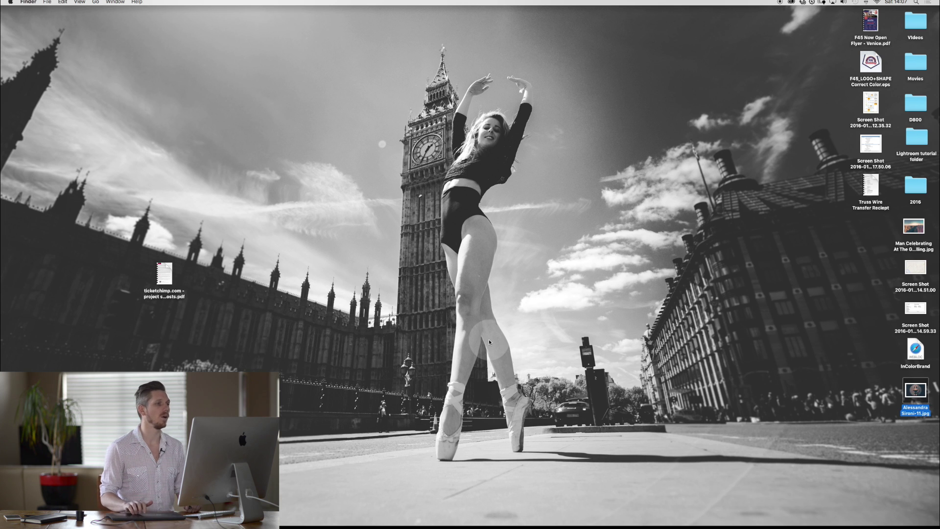
key("ctrl+Right")
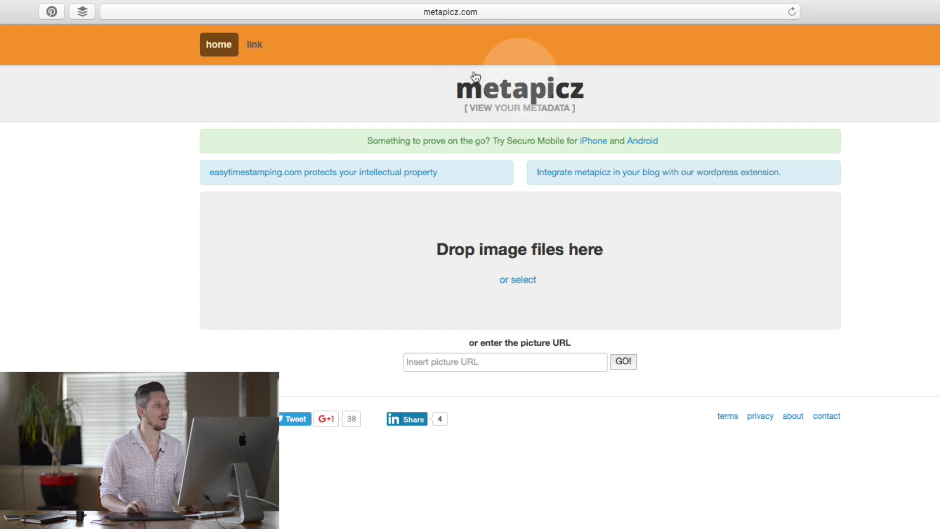
key("F11")
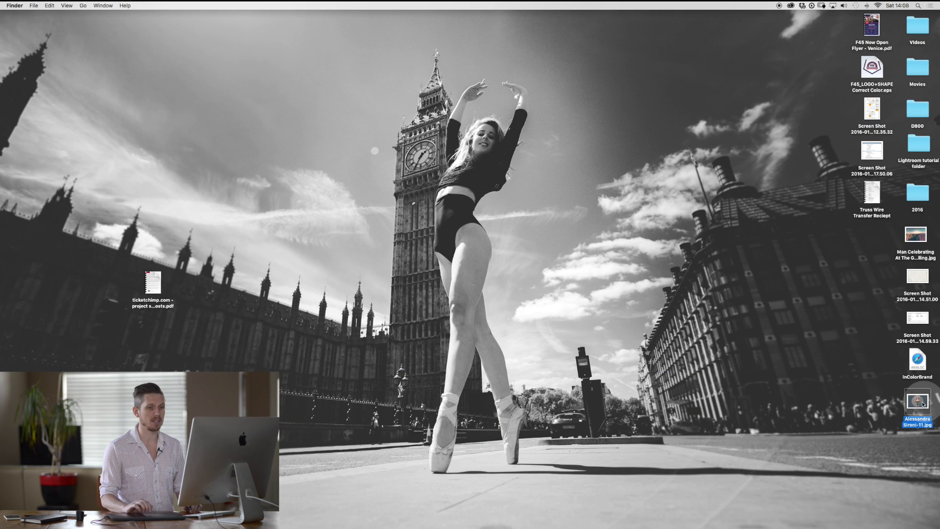
left_click_drag(917, 401, 464, 147)
key("F11")
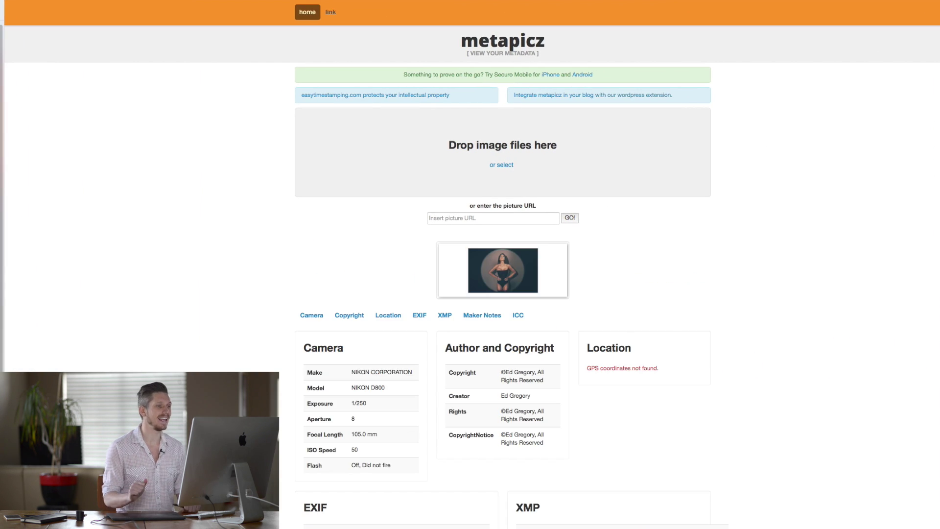
scroll(833, 256, "down", 10)
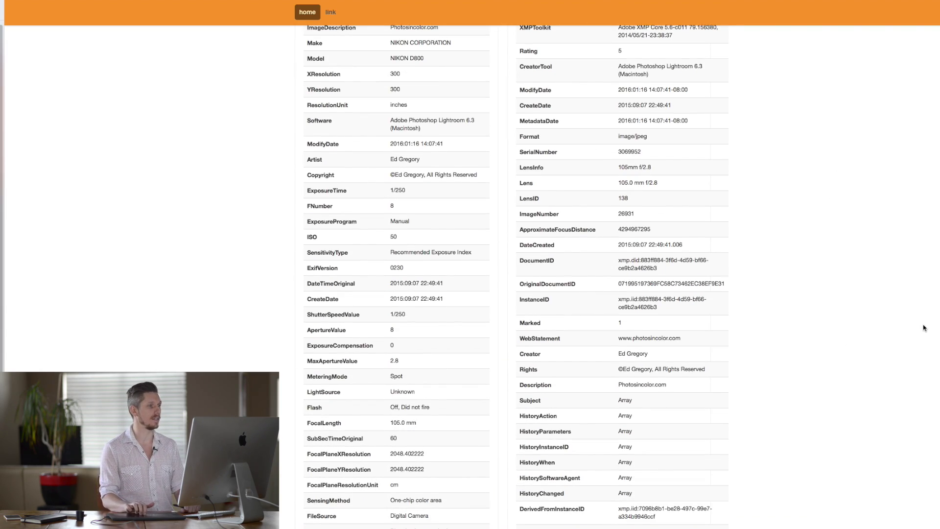
scroll(924, 327, "down", 10)
scroll(923, 325, "up", 8)
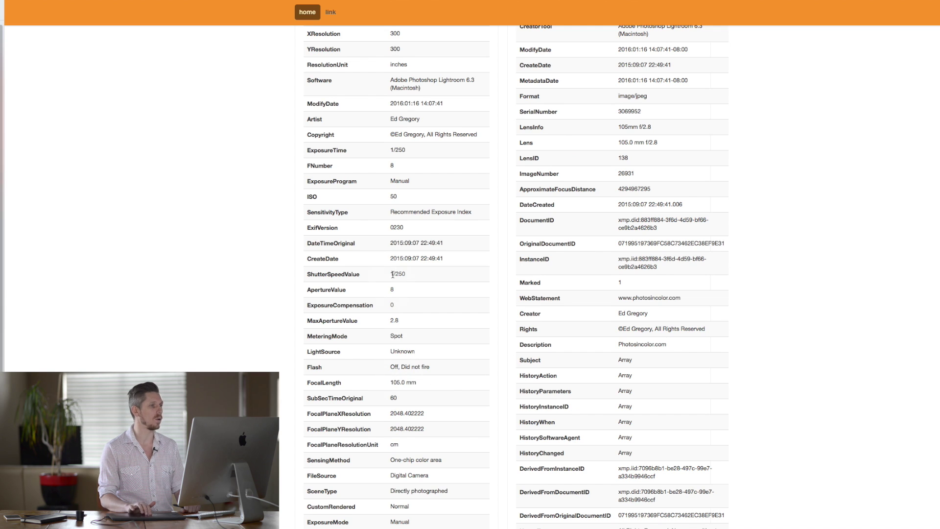
scroll(393, 274, "up", 5)
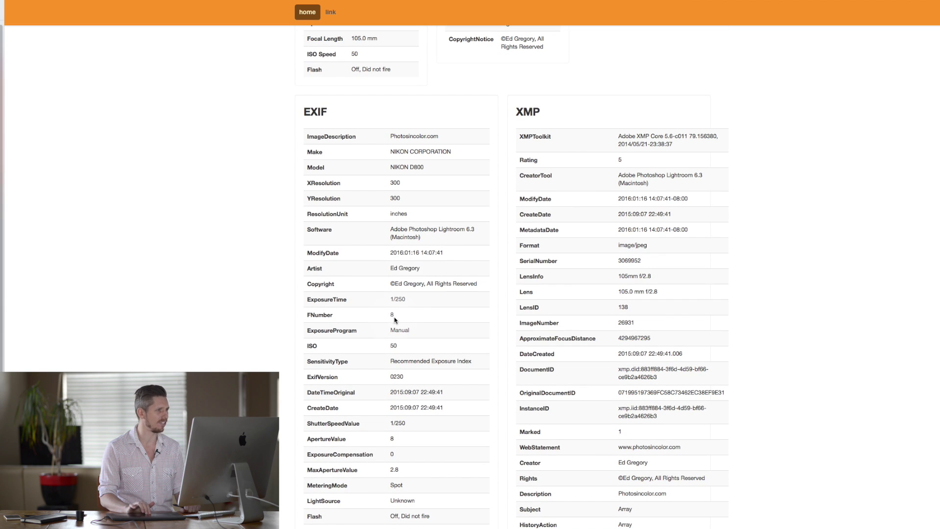
scroll(395, 319, "up", 4)
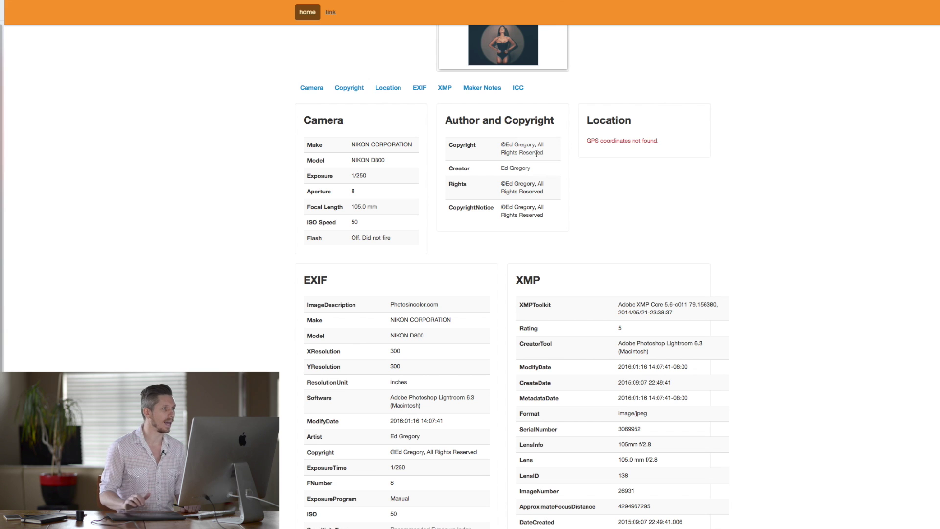
left_click(345, 88)
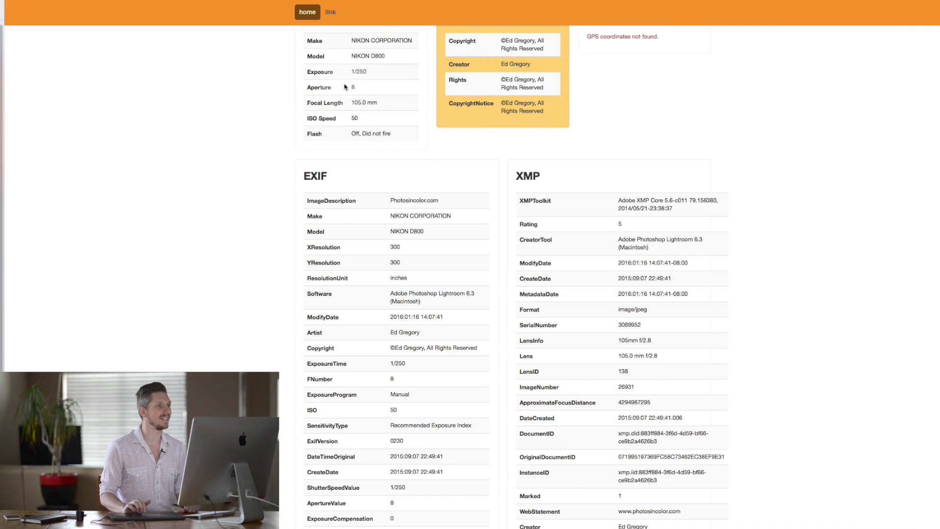
scroll(649, 108, "up", 3)
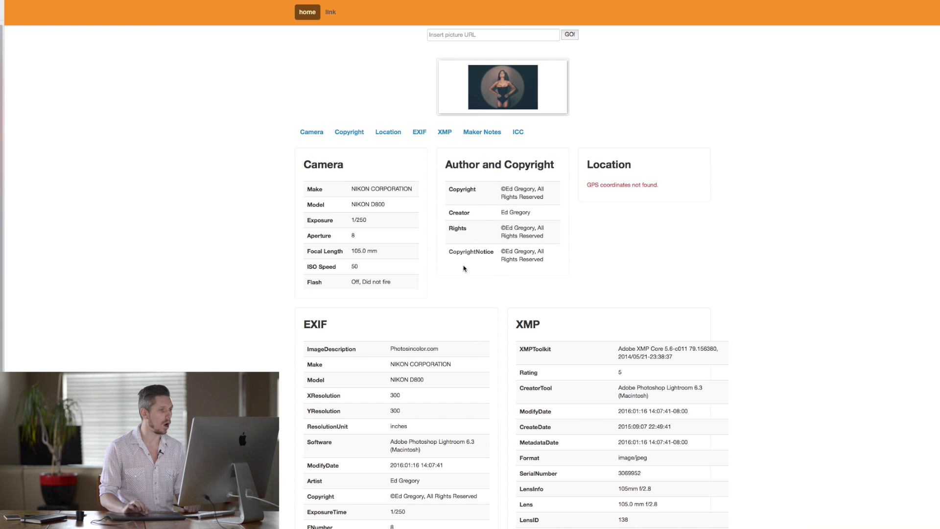
scroll(884, 317, "down", 8)
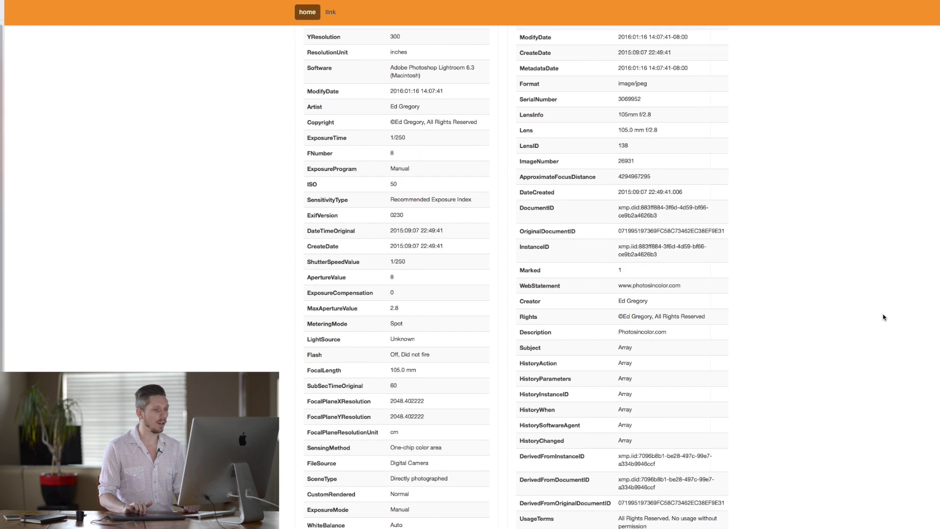
scroll(884, 317, "down", 9)
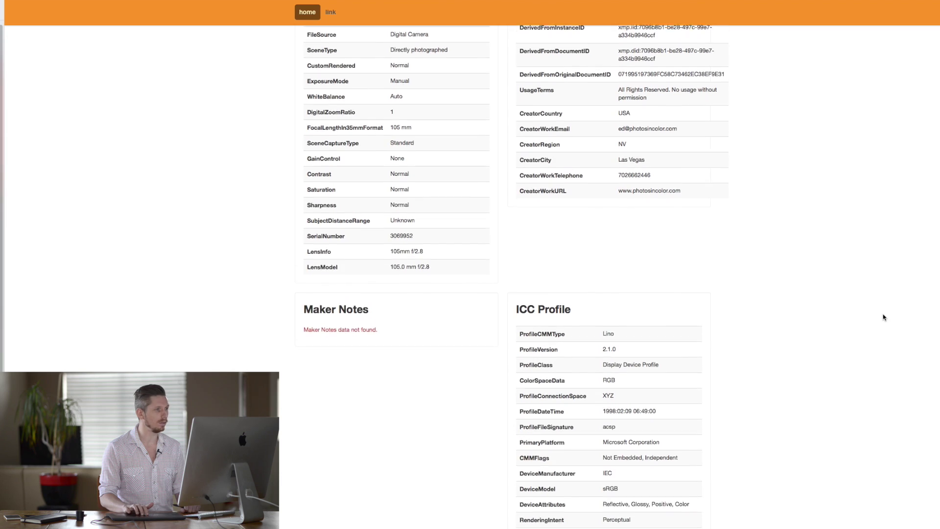
scroll(885, 317, "up", 17)
scroll(760, 471, "down", 8)
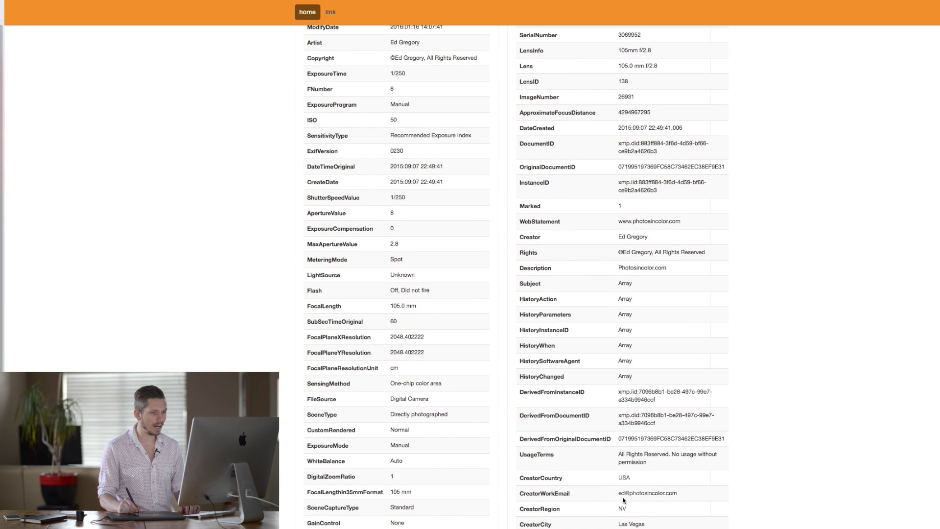
left_click_drag(619, 494, 683, 494)
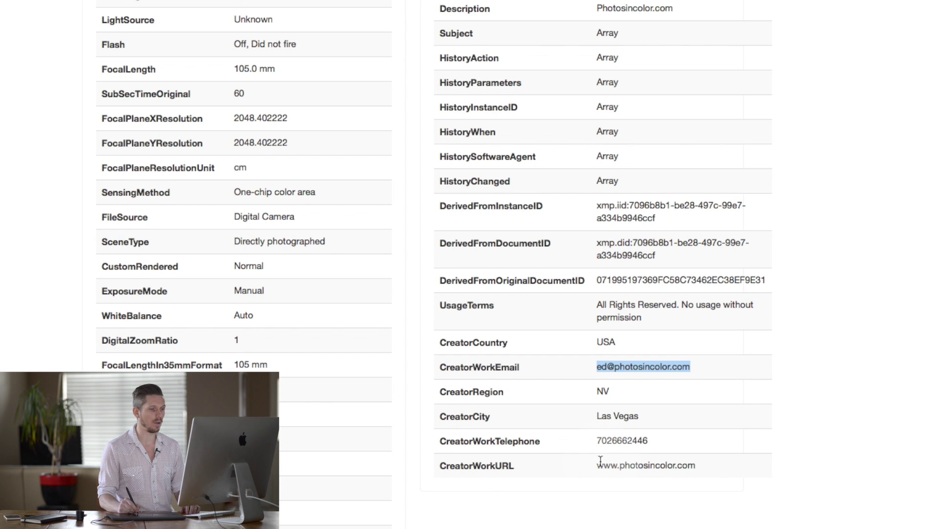
left_click_drag(598, 464, 706, 463)
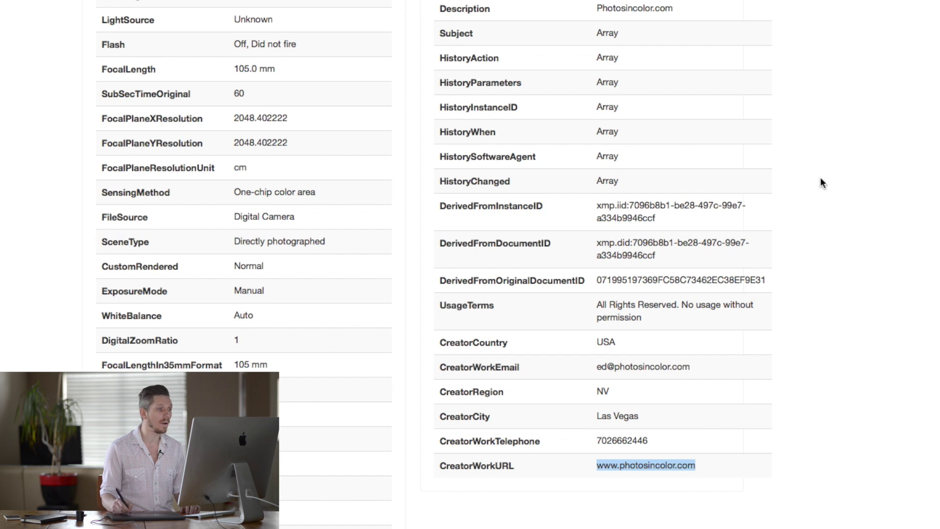
scroll(588, 265, "up", 15)
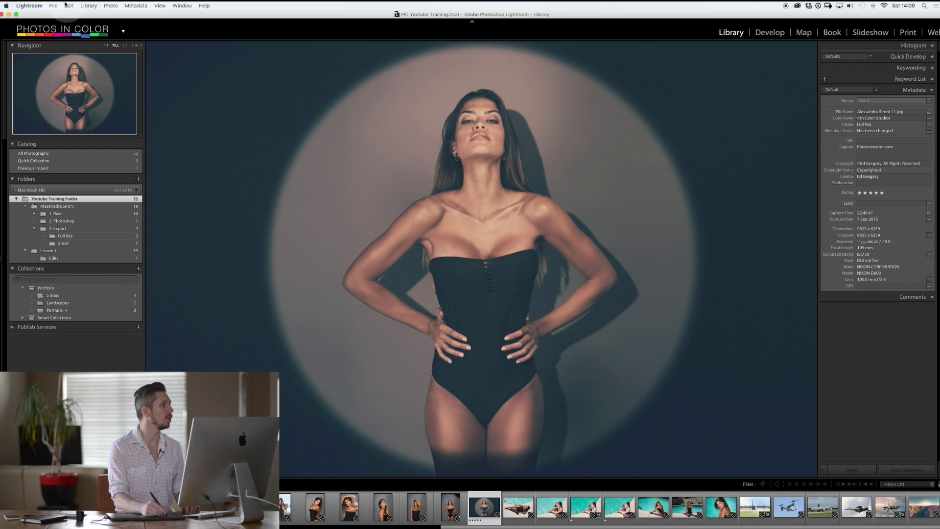
left_click(53, 5)
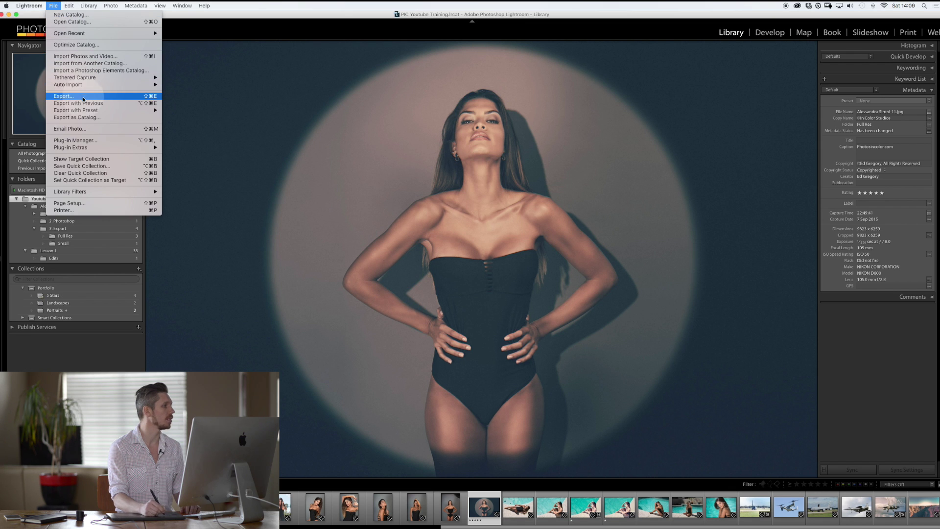
left_click(84, 57)
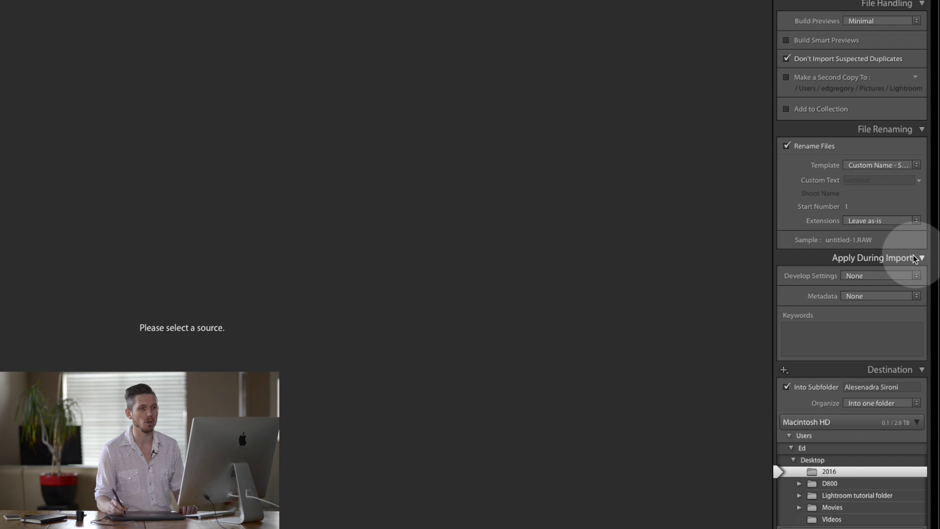
left_click(915, 295)
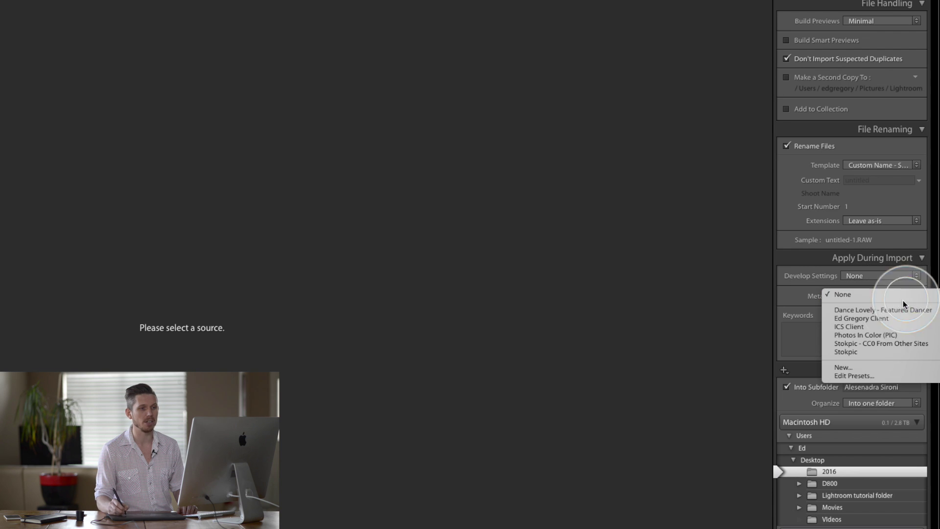
left_click(758, 330)
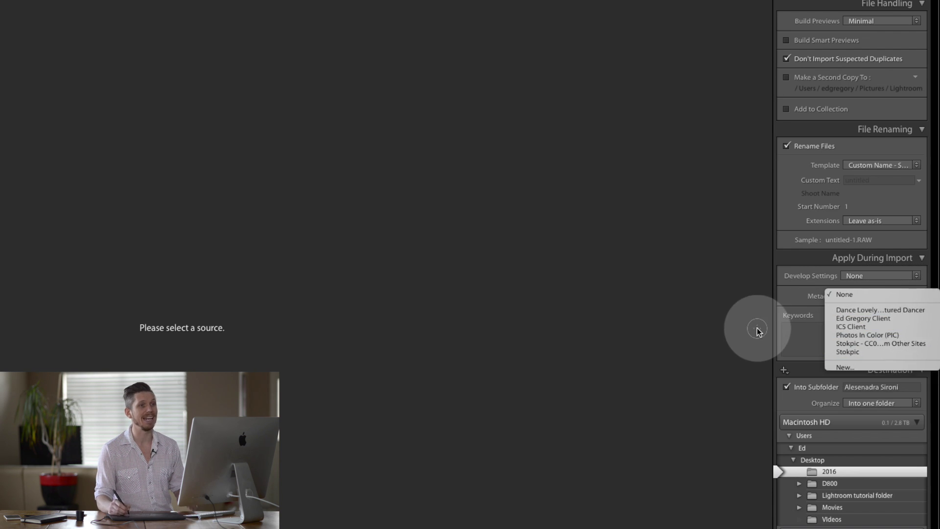